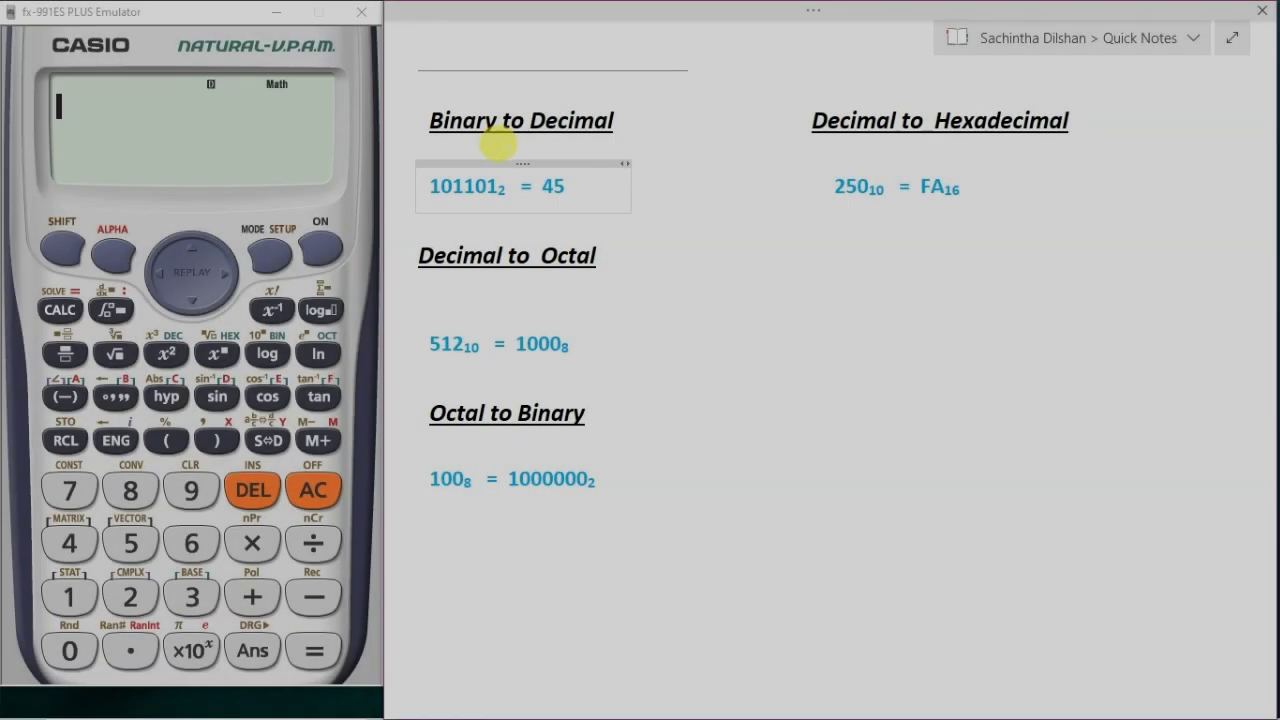
Enter BASE-N mode and cycle through HEX, BIN and OCT, settling on binary.
{"action": "left_click", "coordinate": [441, 120]}
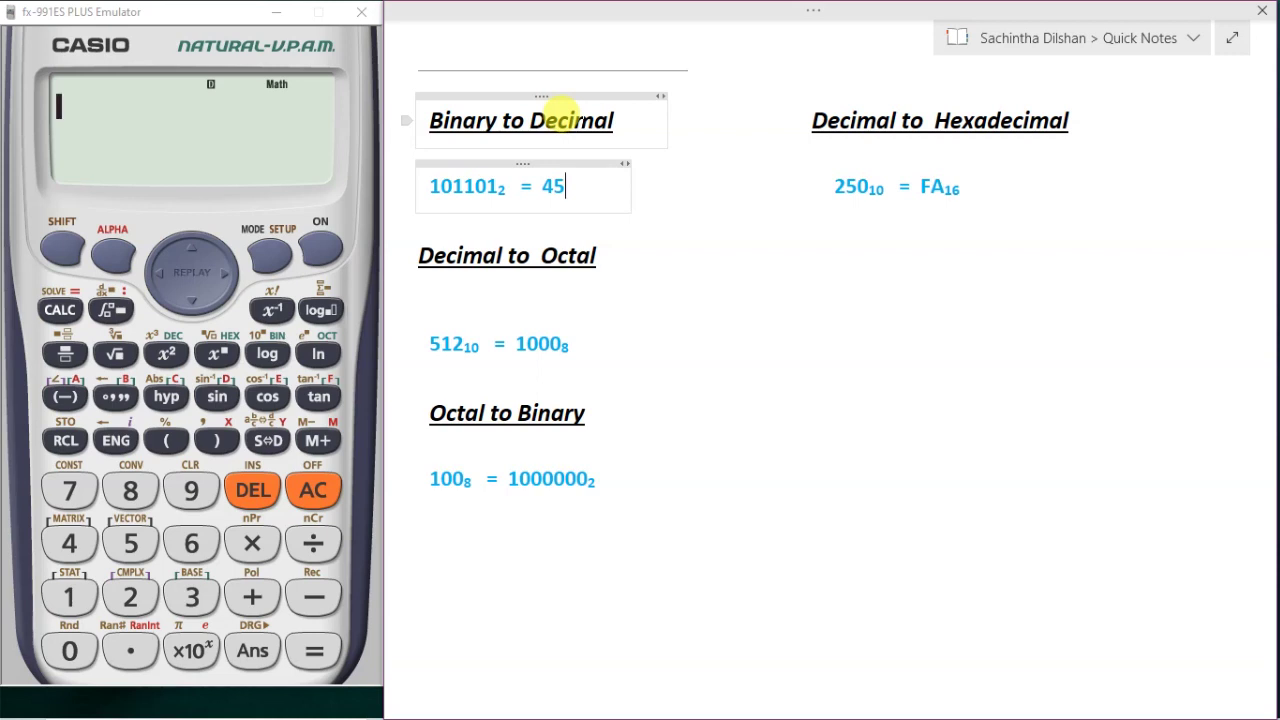
{"action": "left_click", "coordinate": [268, 258]}
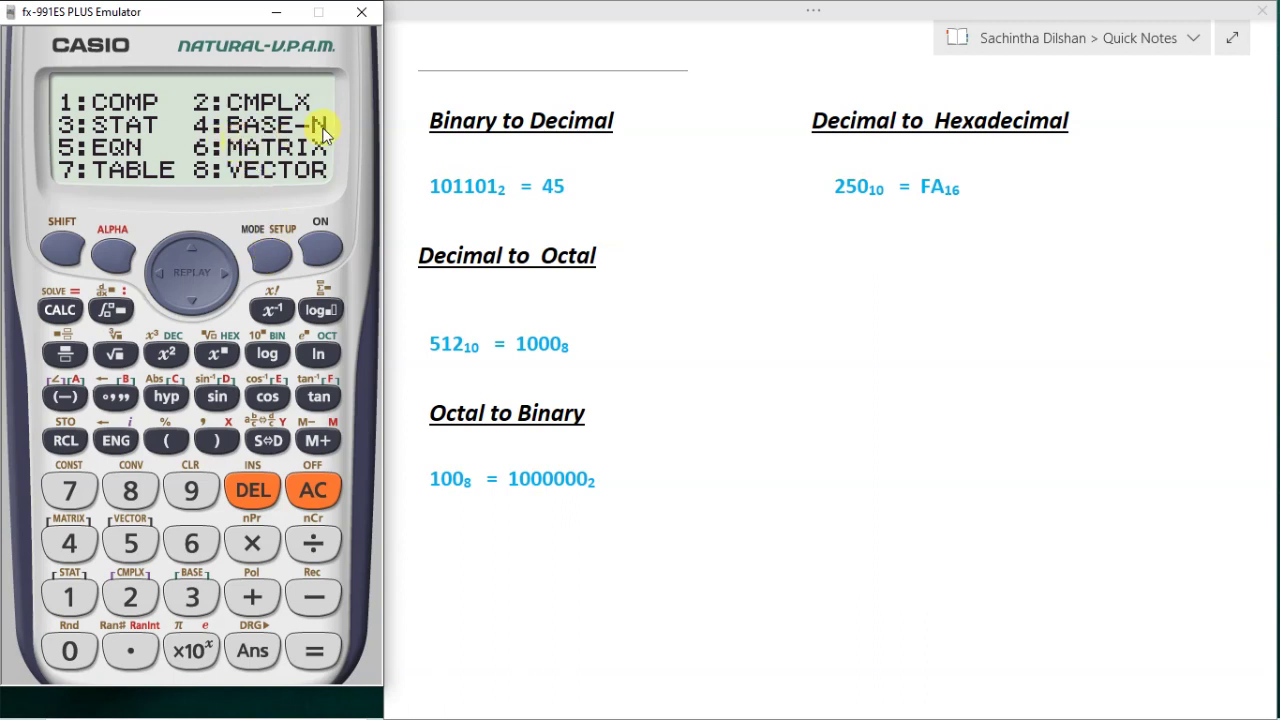
{"action": "left_click", "coordinate": [59, 550]}
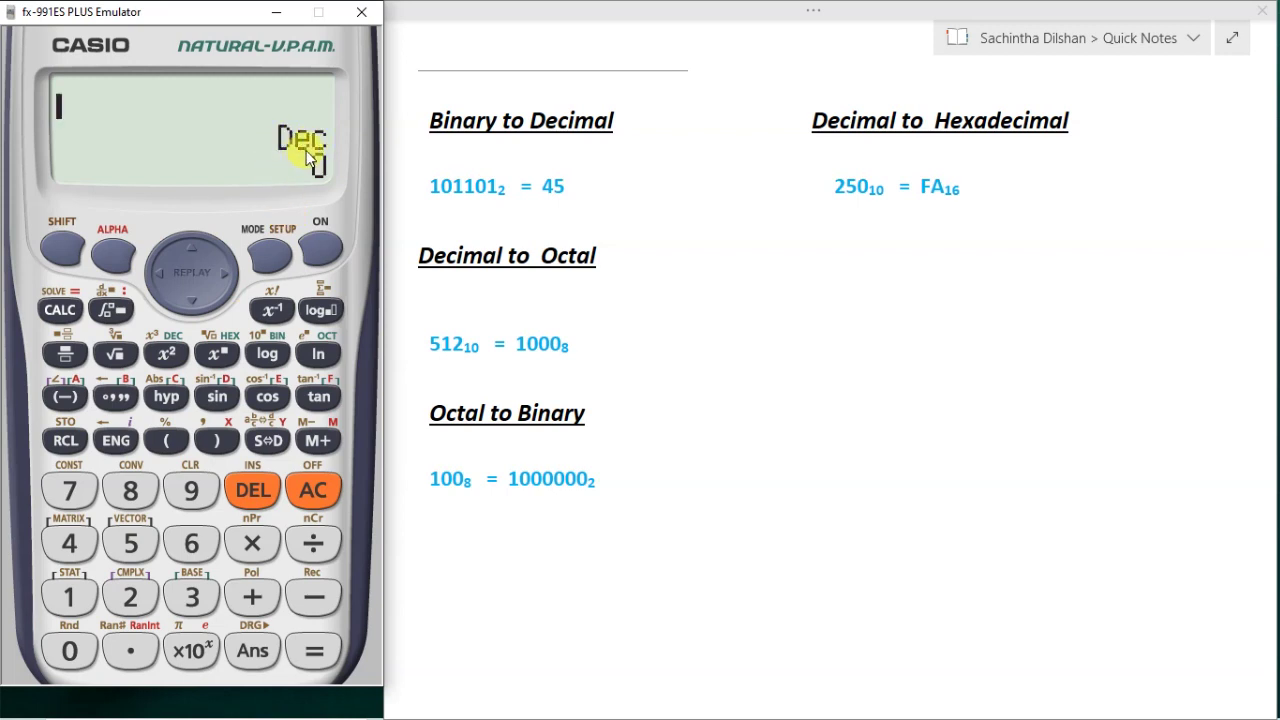
{"action": "left_click", "coordinate": [216, 356]}
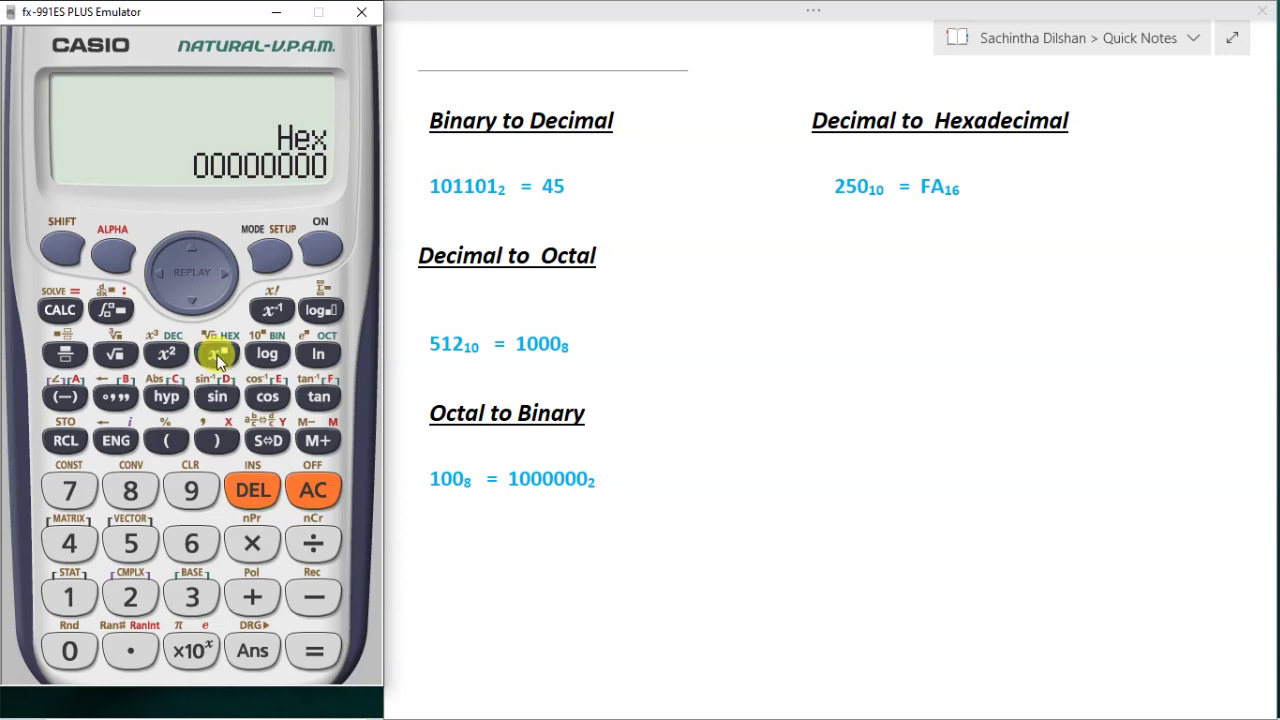
{"action": "left_click", "coordinate": [271, 357]}
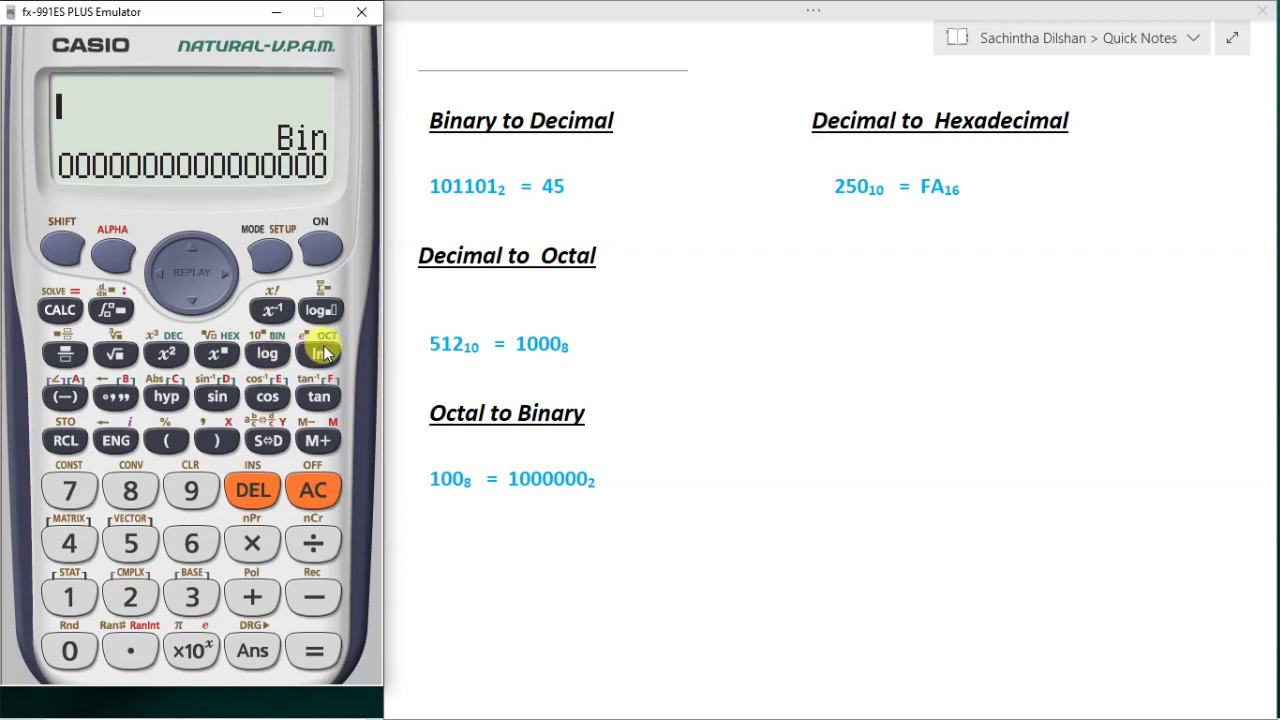
{"action": "left_click", "coordinate": [320, 354]}
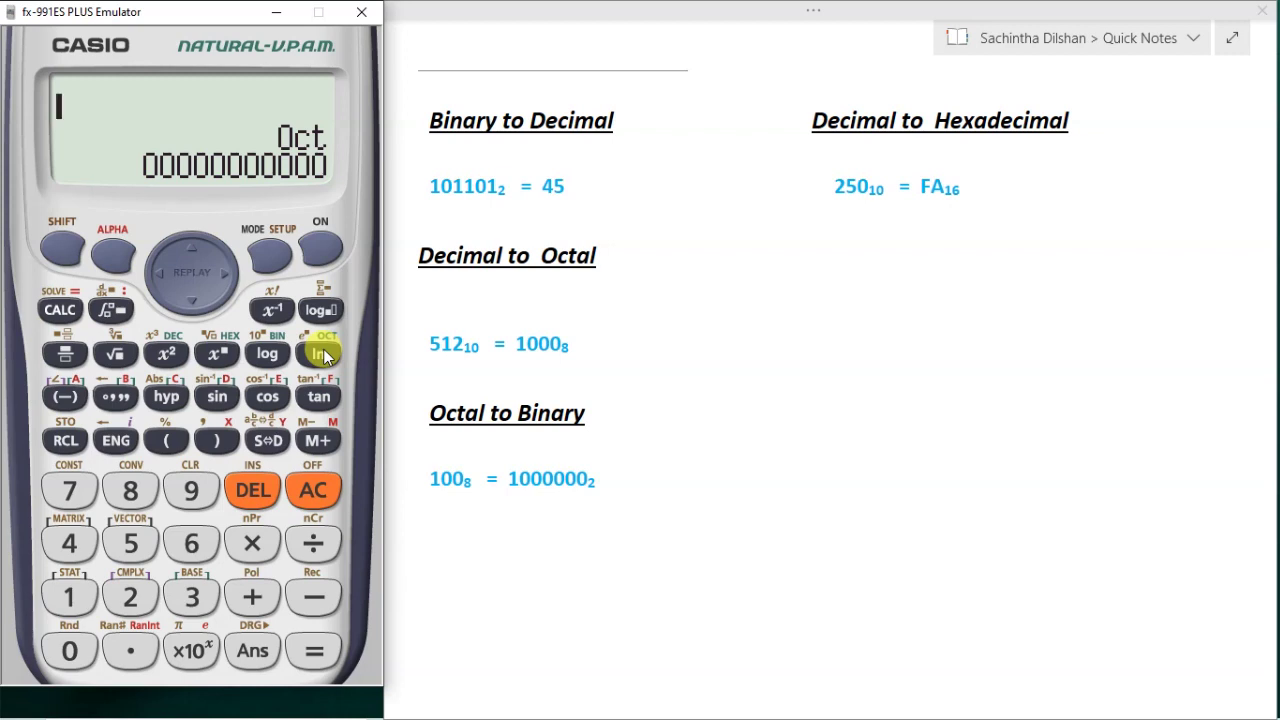
{"action": "left_click", "coordinate": [267, 355]}
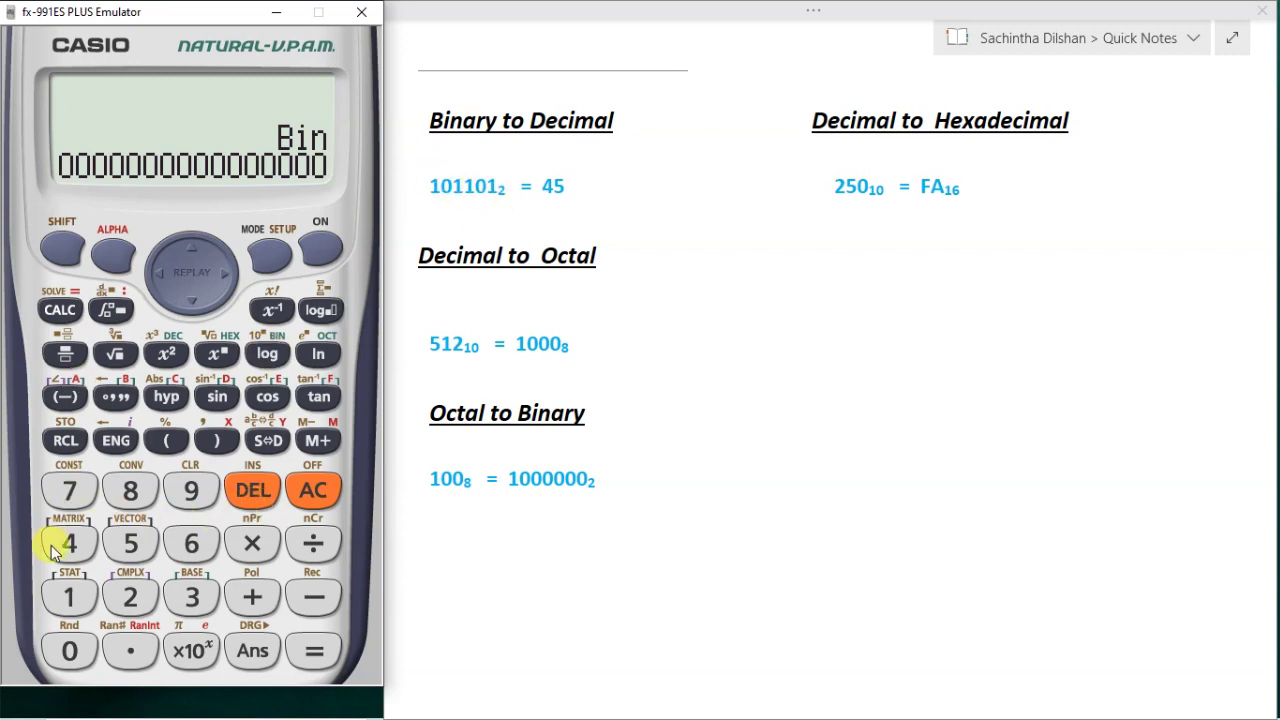
Enter binary 101101, read it in decimal as 45, then clear the screen.
{"action": "left_click", "coordinate": [72, 598]}
{"action": "left_click", "coordinate": [71, 636]}
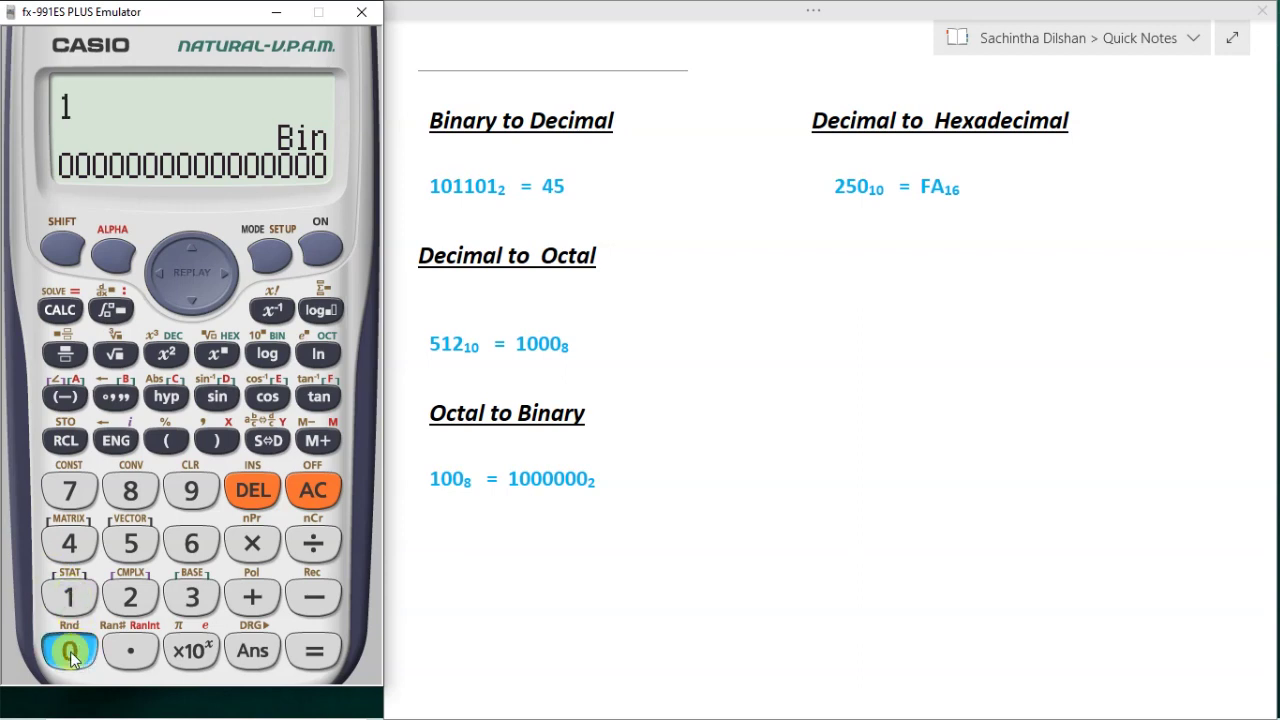
{"action": "left_click", "coordinate": [68, 597]}
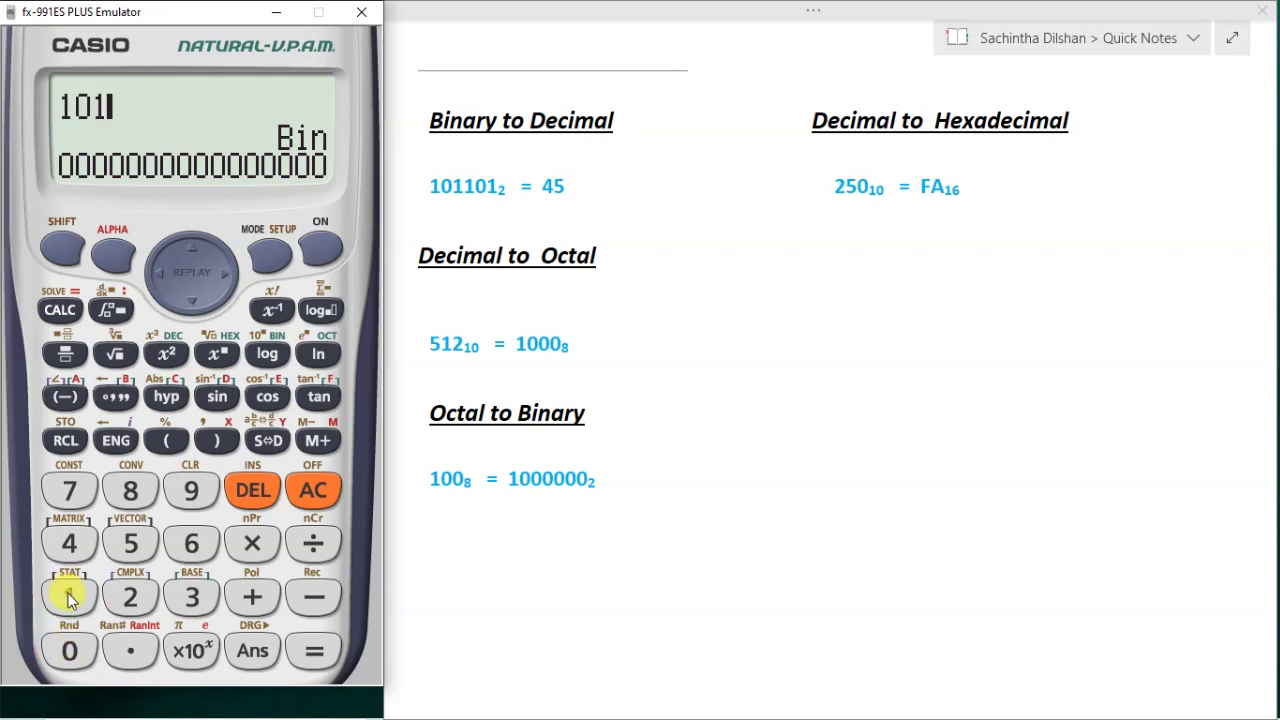
{"action": "left_click", "coordinate": [88, 651]}
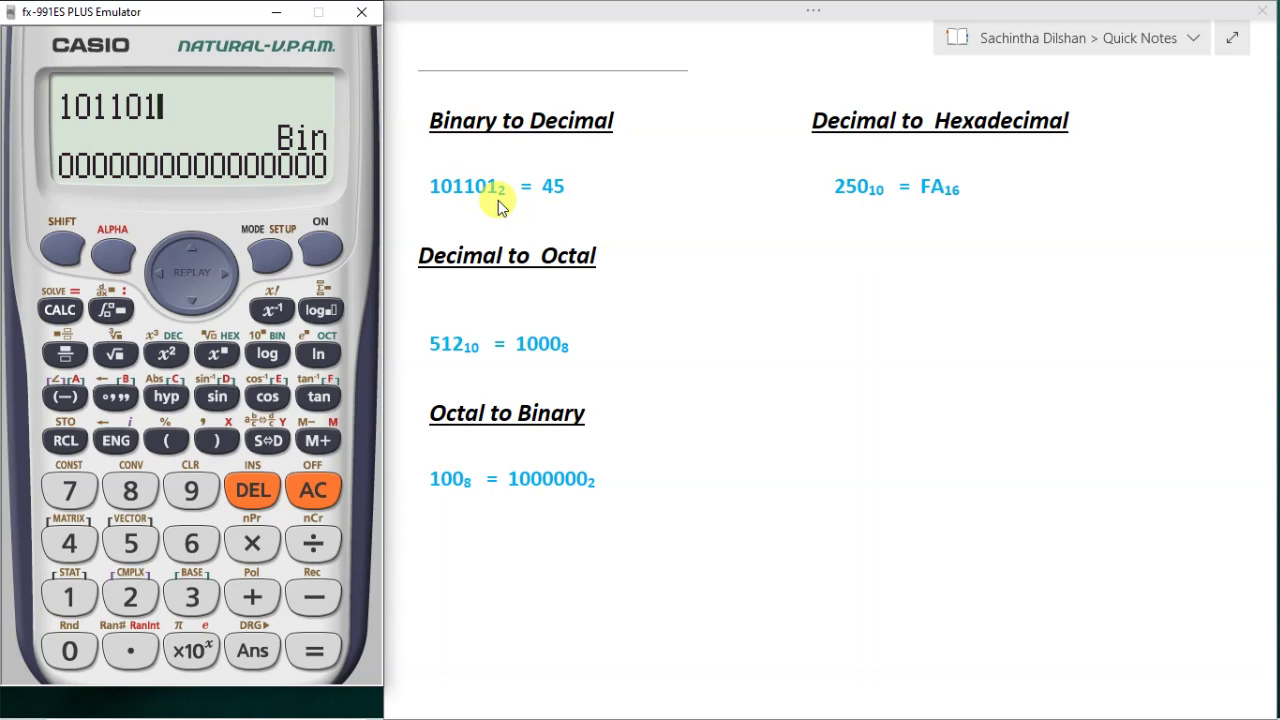
{"action": "left_click", "coordinate": [313, 652]}
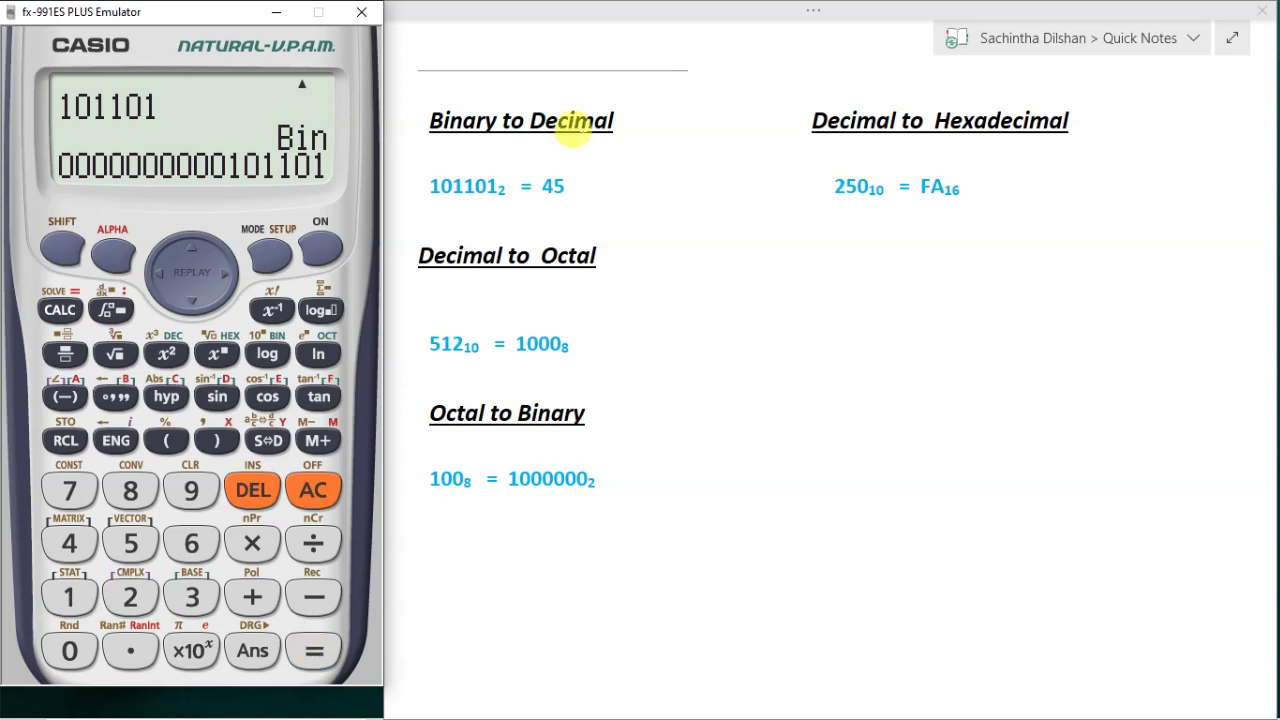
{"action": "left_click", "coordinate": [172, 353]}
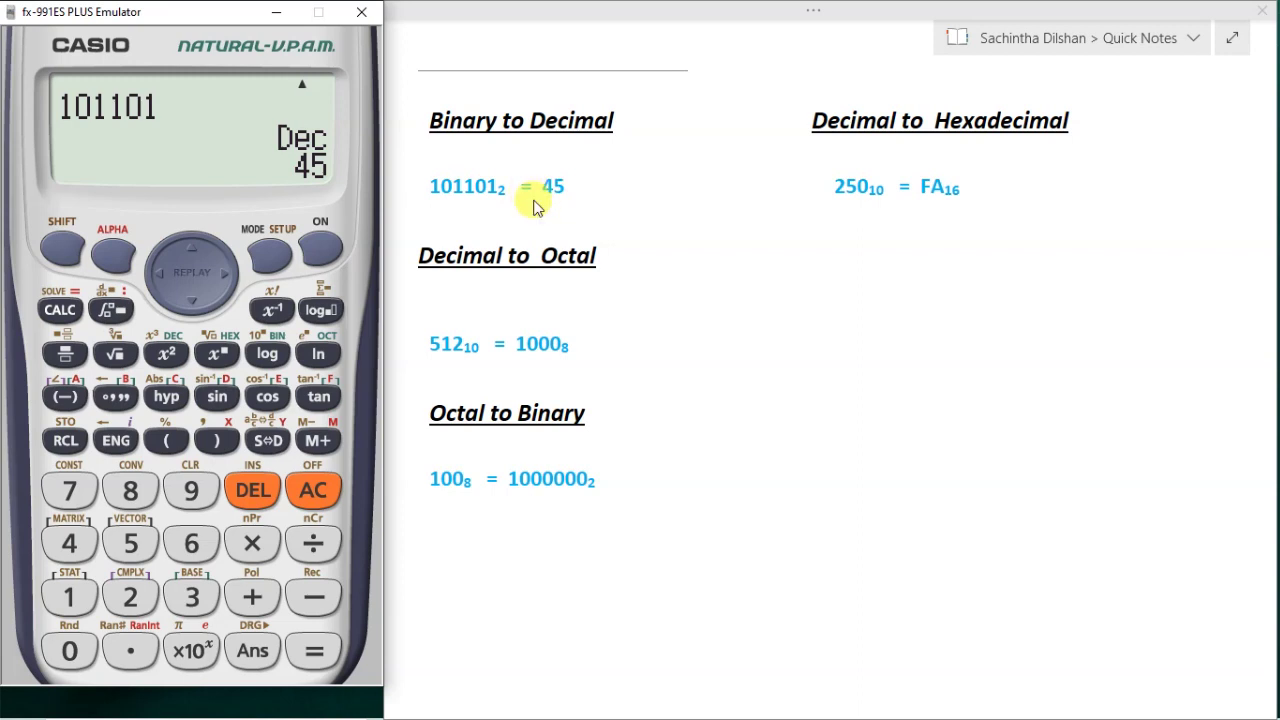
{"action": "left_click", "coordinate": [328, 248]}
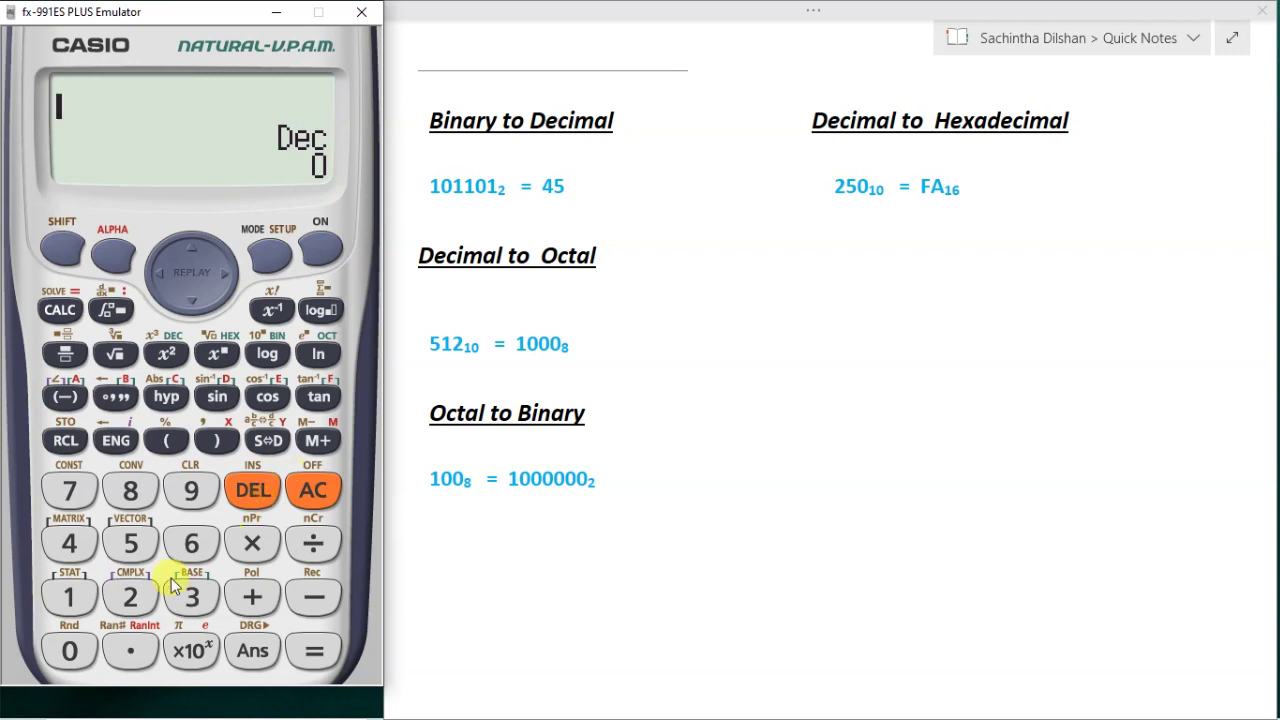
Enter decimal 45, read it in binary as 101101, then clear the display.
{"action": "left_click", "coordinate": [66, 543]}
{"action": "left_click", "coordinate": [150, 547]}
{"action": "left_click", "coordinate": [307, 651]}
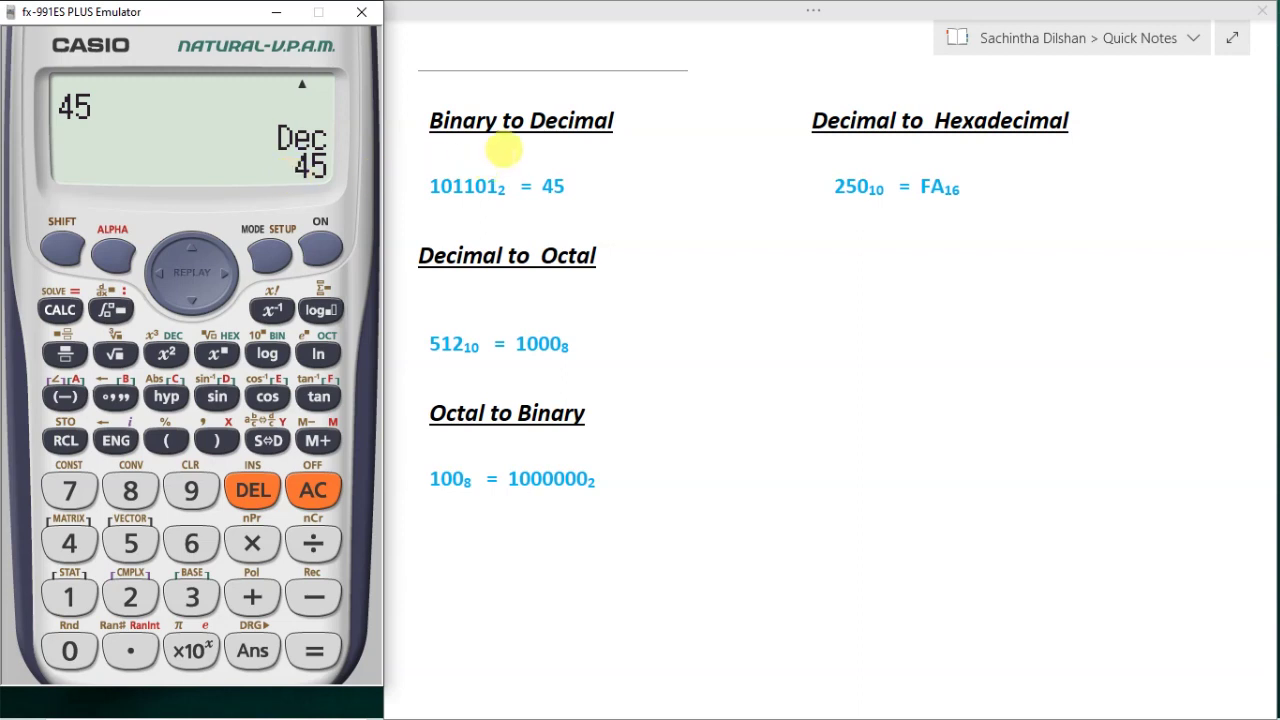
{"action": "left_click", "coordinate": [279, 354]}
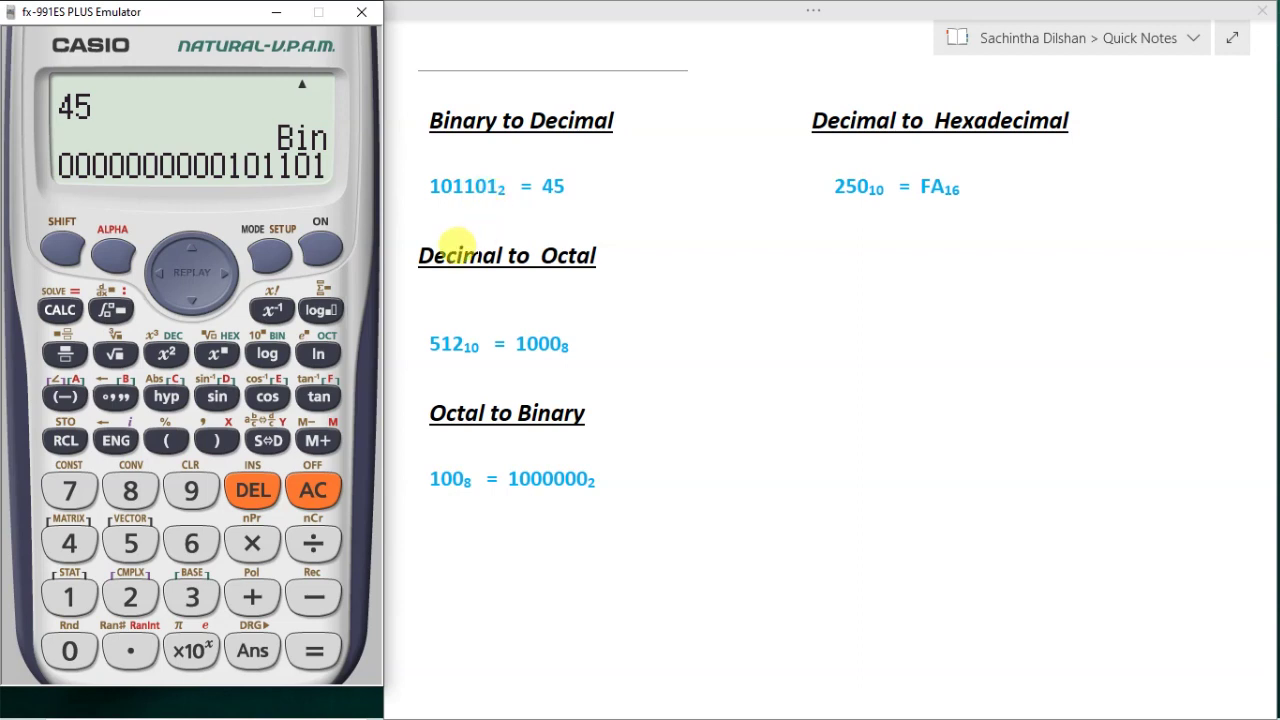
{"action": "left_click", "coordinate": [327, 250]}
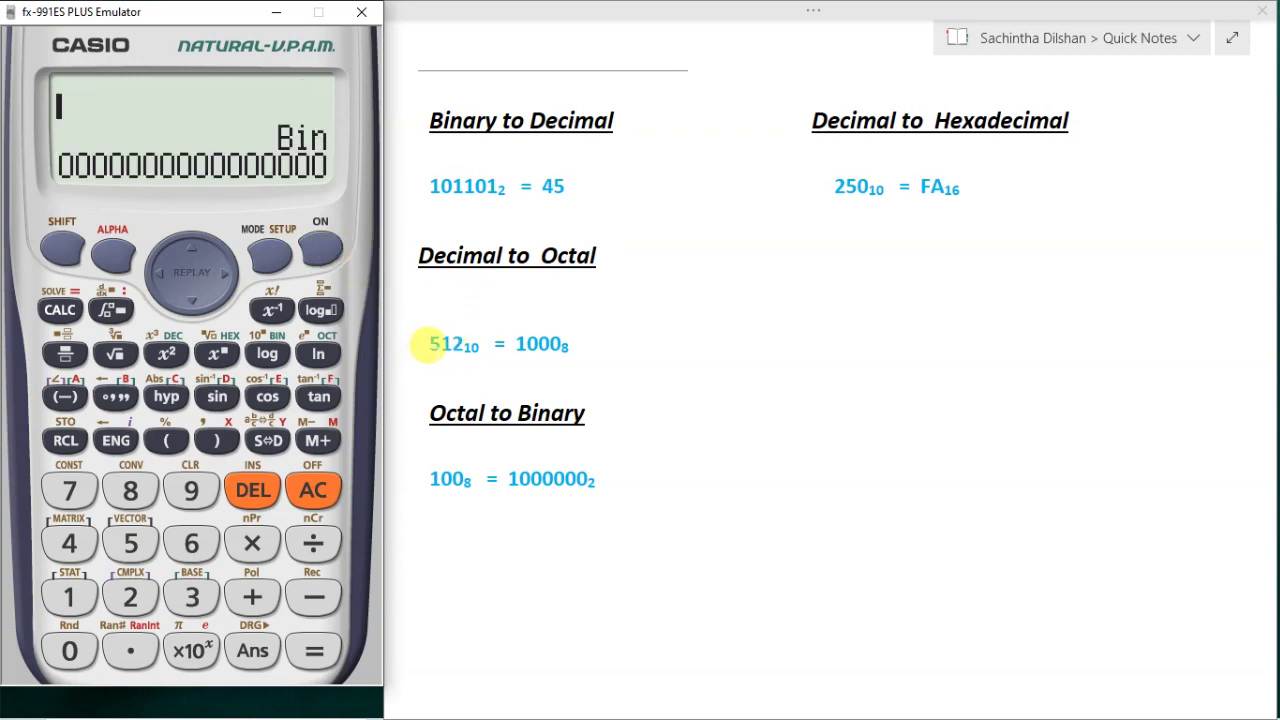
Convert decimal 512 to octal, giving 1000.
{"action": "left_click", "coordinate": [166, 355]}
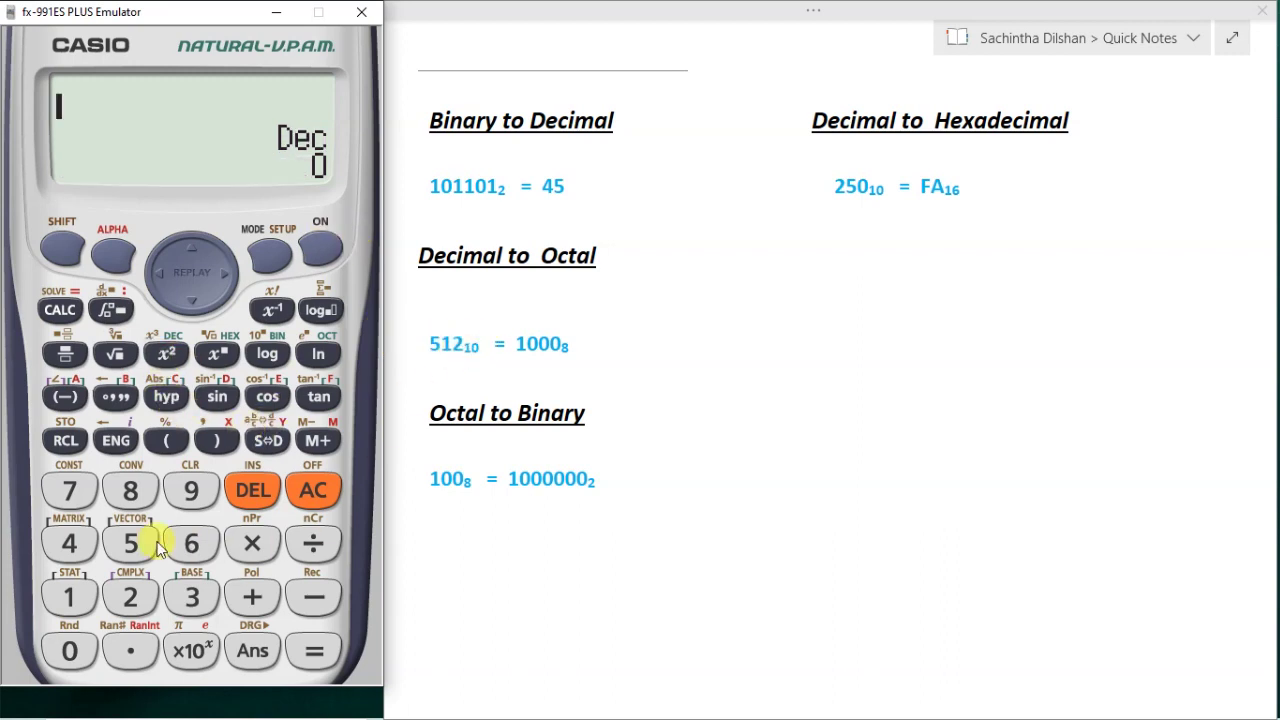
{"action": "left_click", "coordinate": [126, 548]}
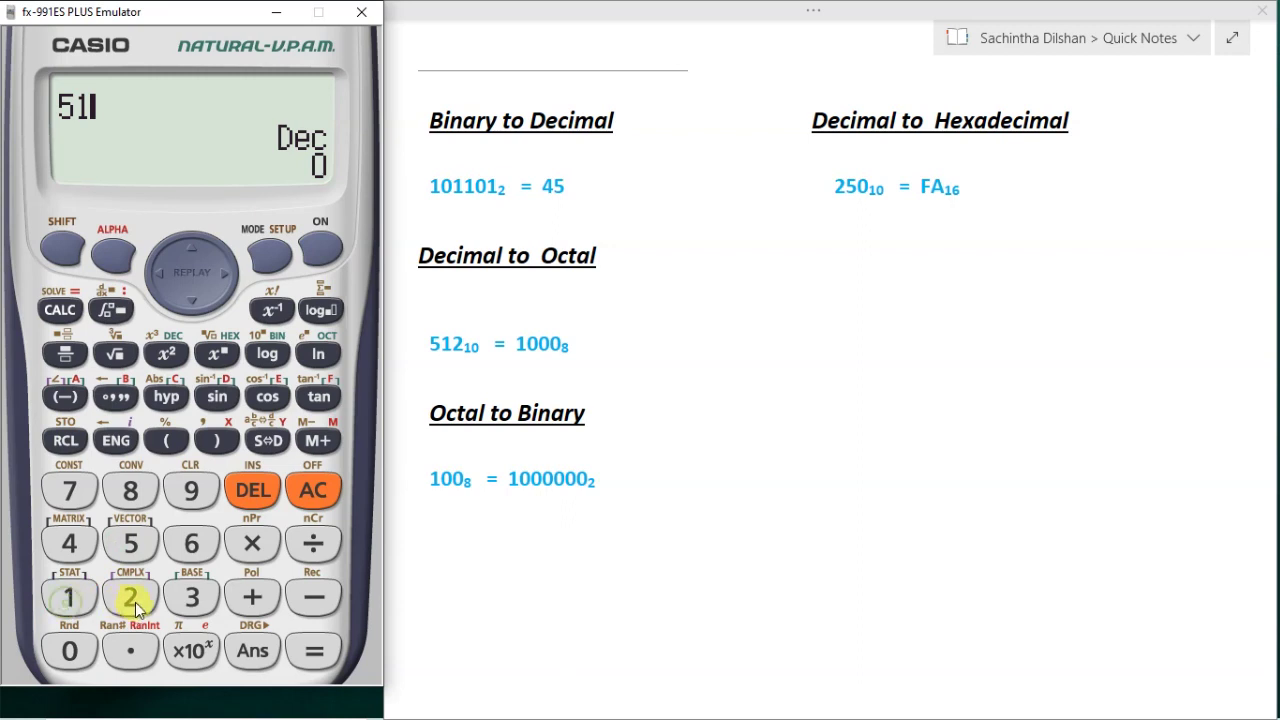
{"action": "left_click", "coordinate": [131, 598]}
{"action": "left_click", "coordinate": [308, 652]}
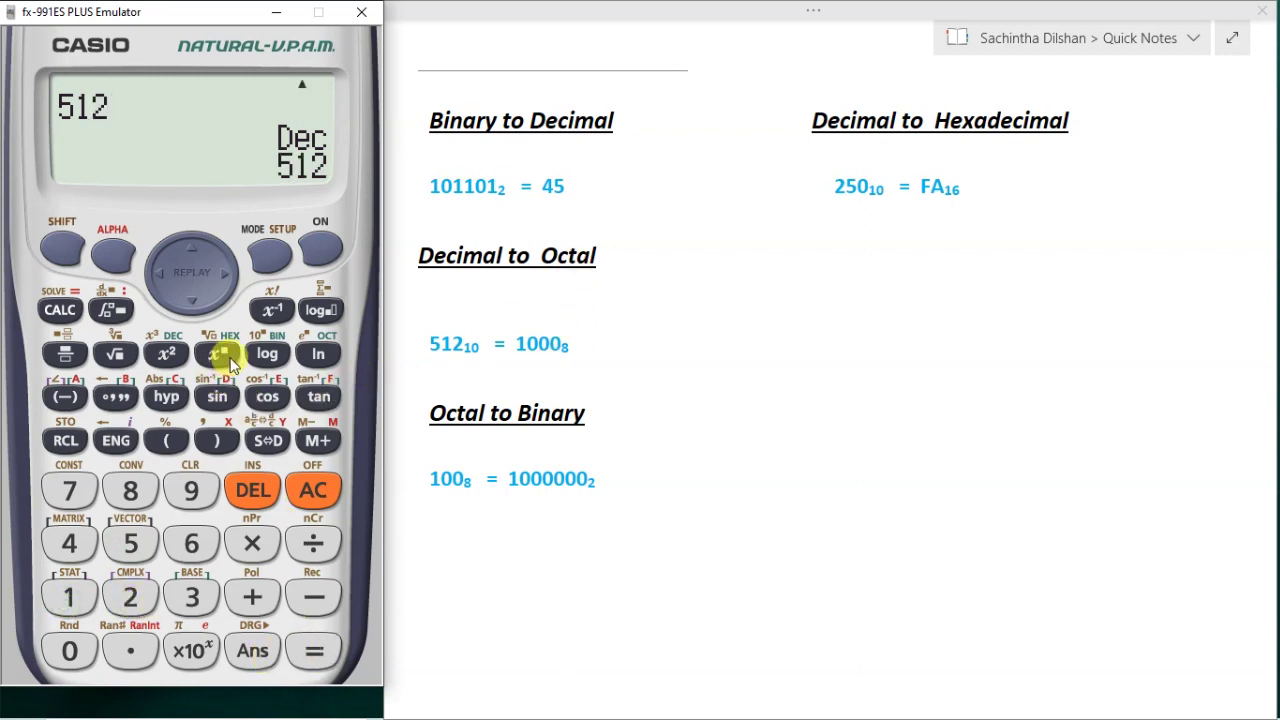
{"action": "left_click", "coordinate": [317, 354]}
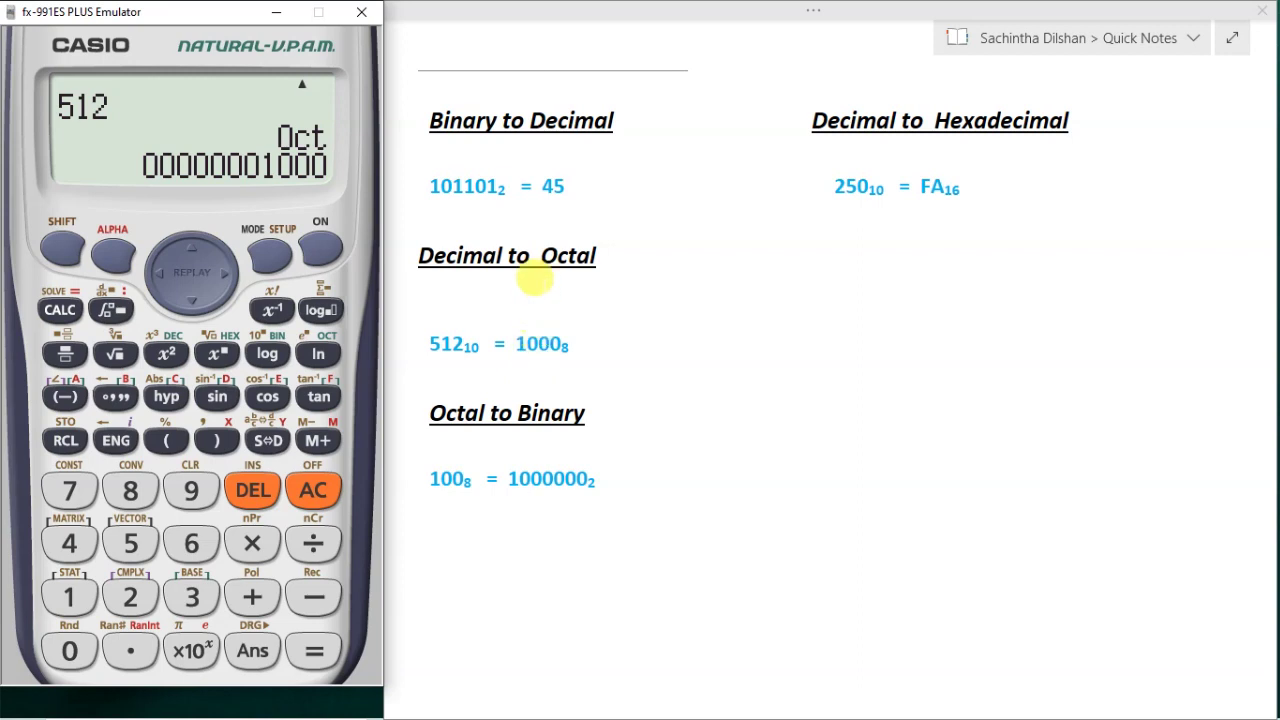
Clear, then convert octal 1000 back to decimal 512.
{"action": "left_click", "coordinate": [322, 250]}
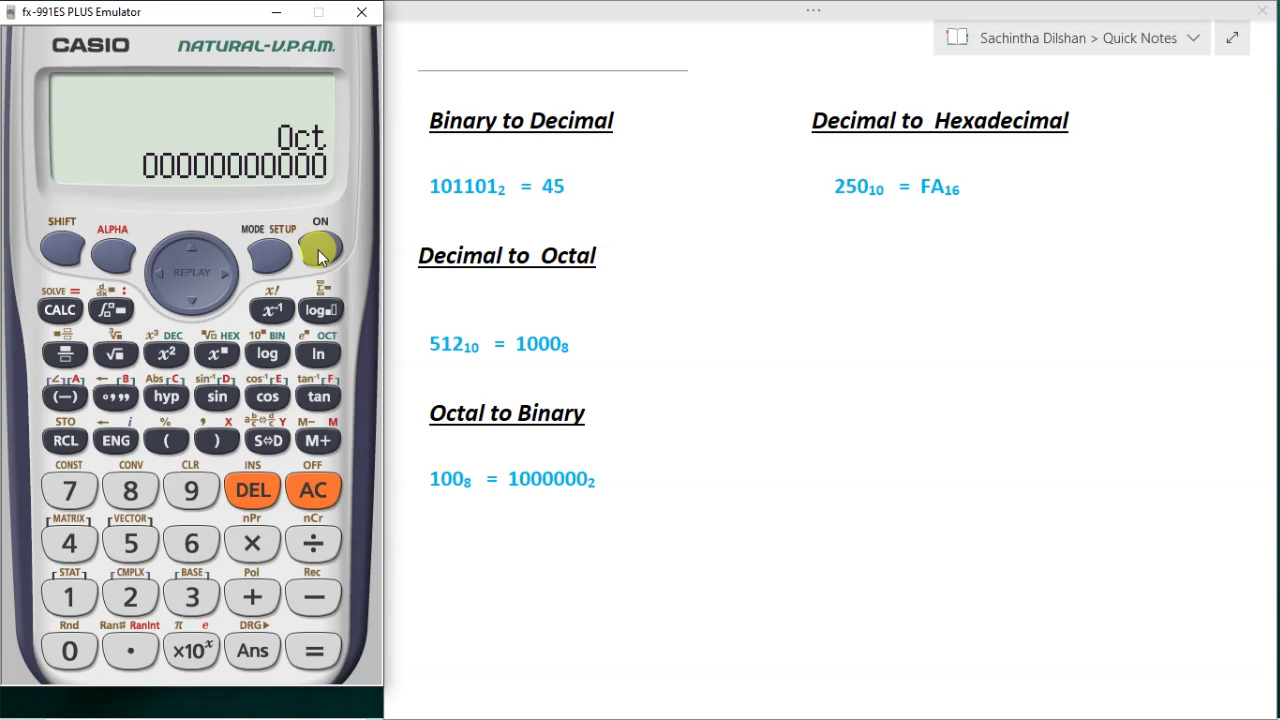
{"action": "left_click", "coordinate": [66, 597]}
{"action": "left_click", "coordinate": [72, 658]}
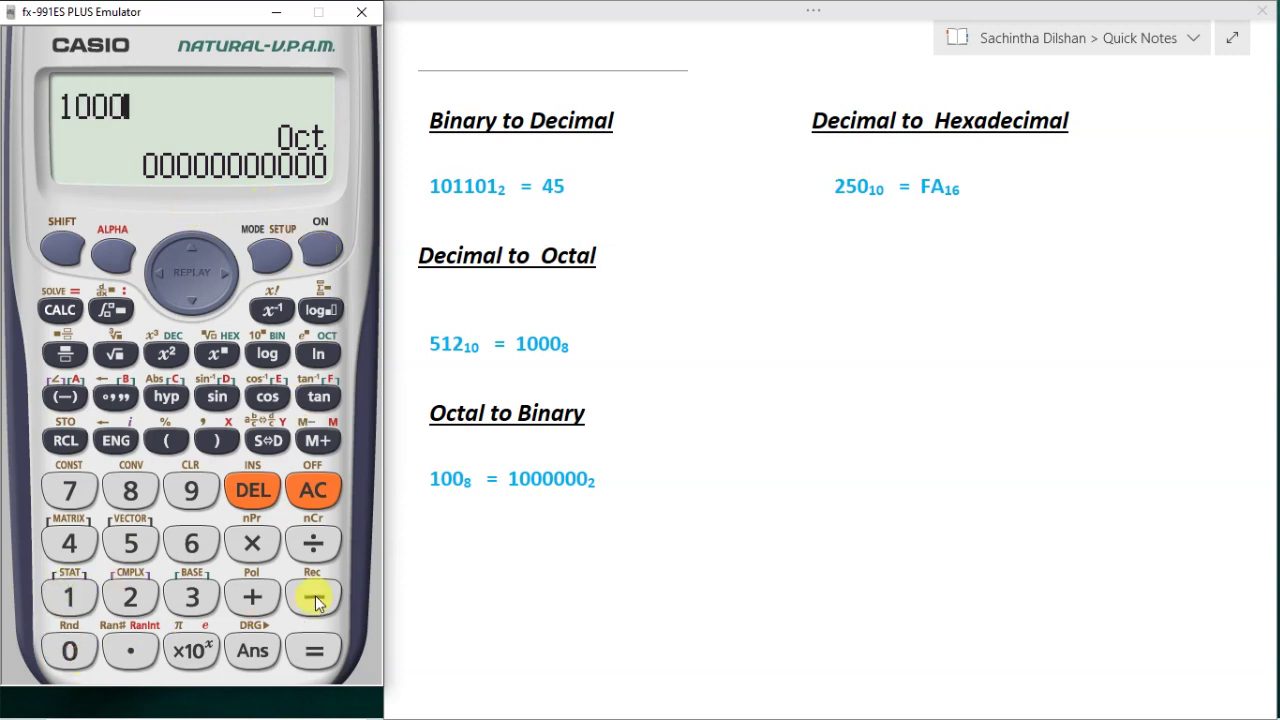
{"action": "left_click", "coordinate": [320, 656]}
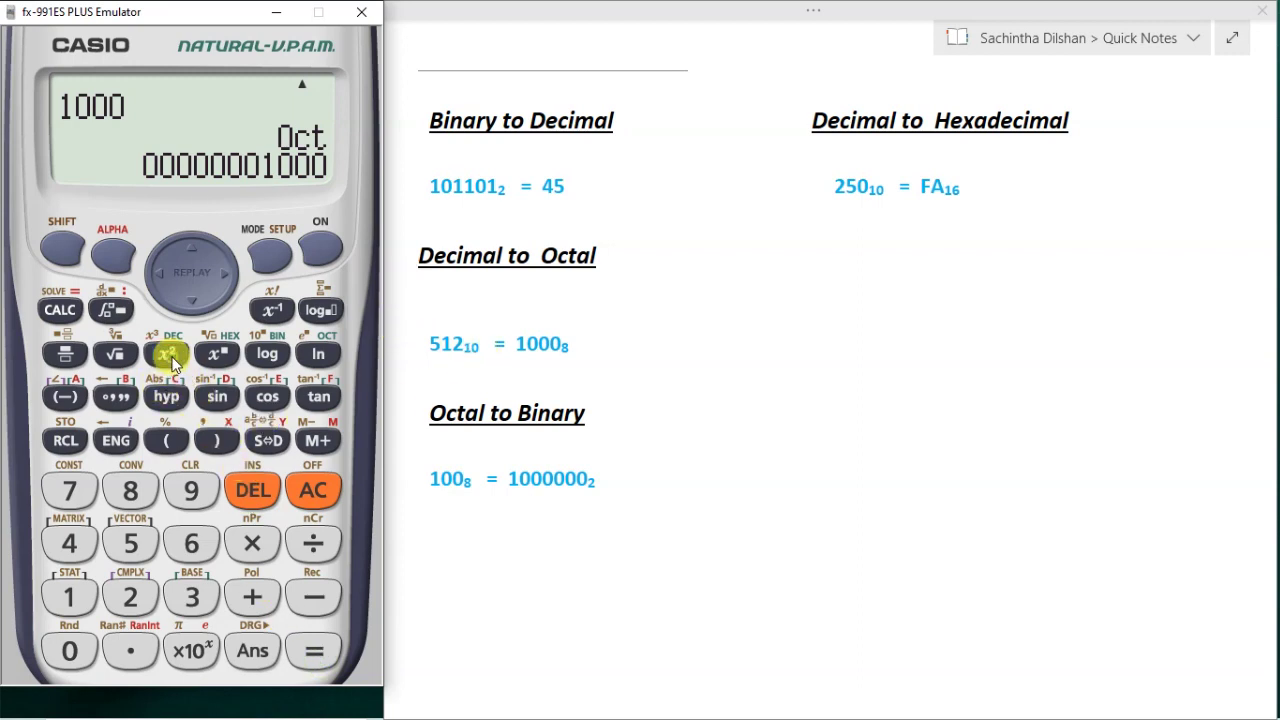
{"action": "left_click", "coordinate": [170, 357]}
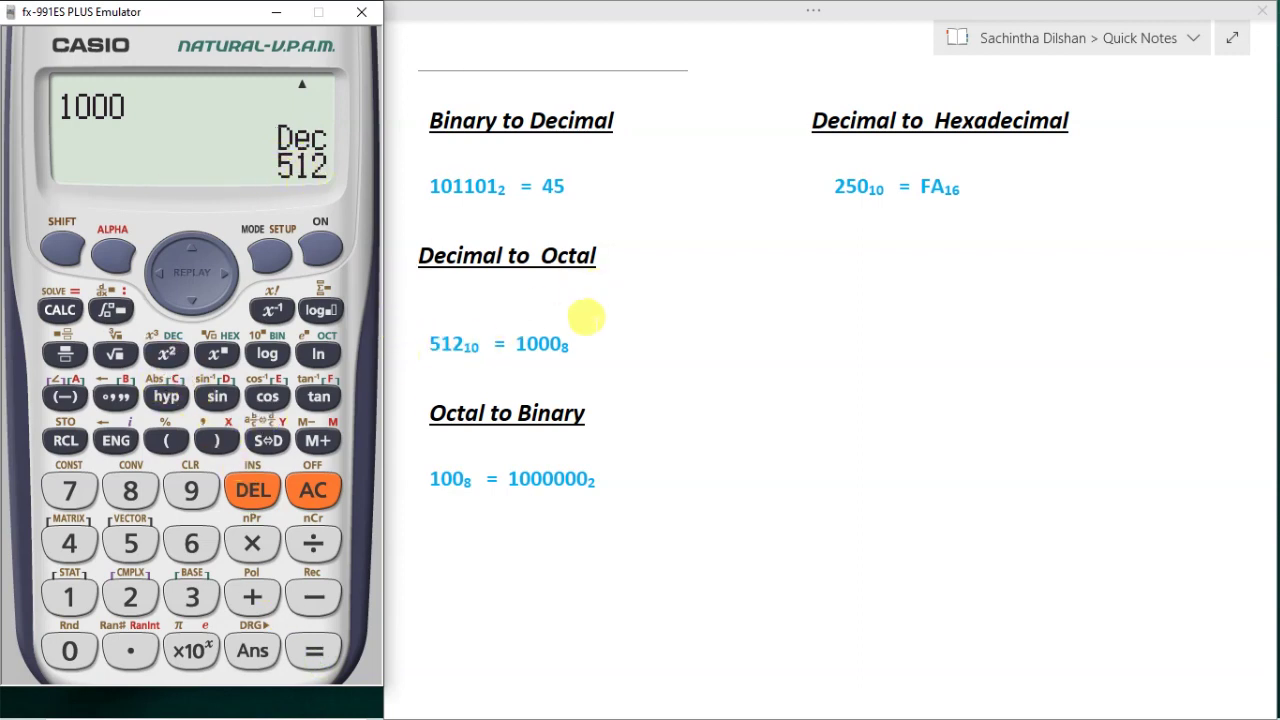
Enter octal 100, read it in binary as 1000000, then clear.
{"action": "left_click", "coordinate": [315, 258]}
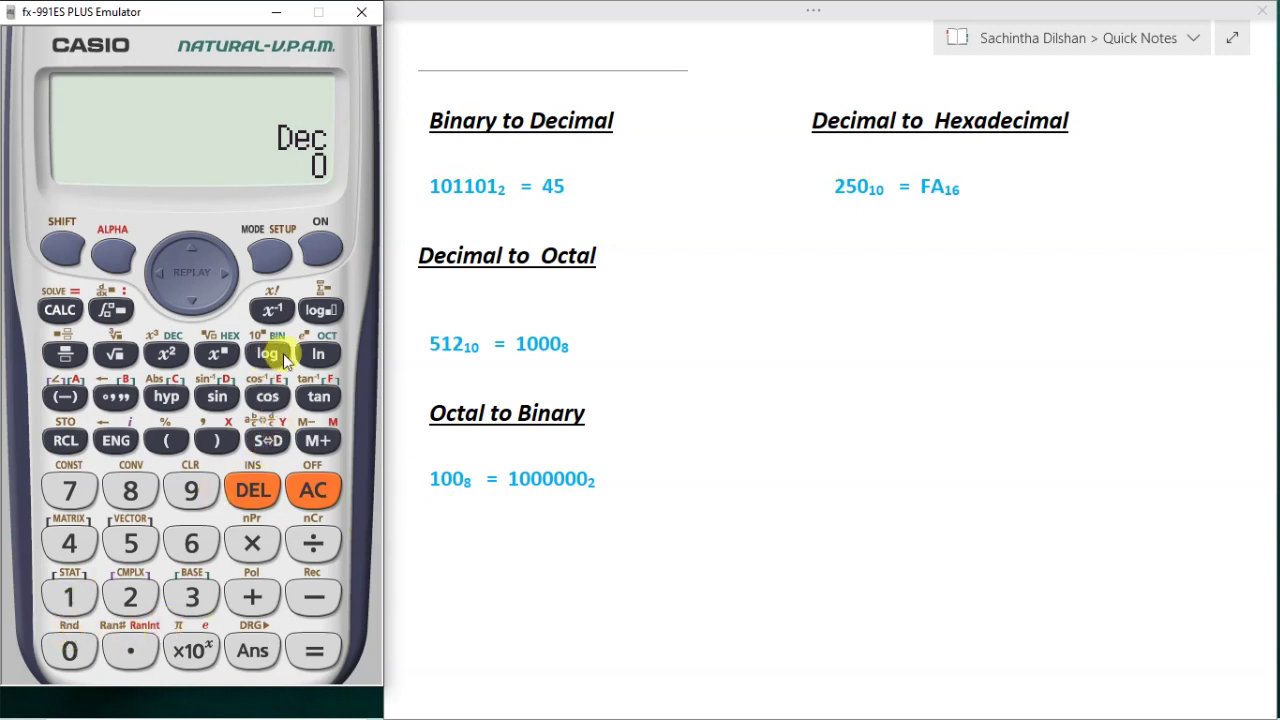
{"action": "left_click", "coordinate": [318, 354]}
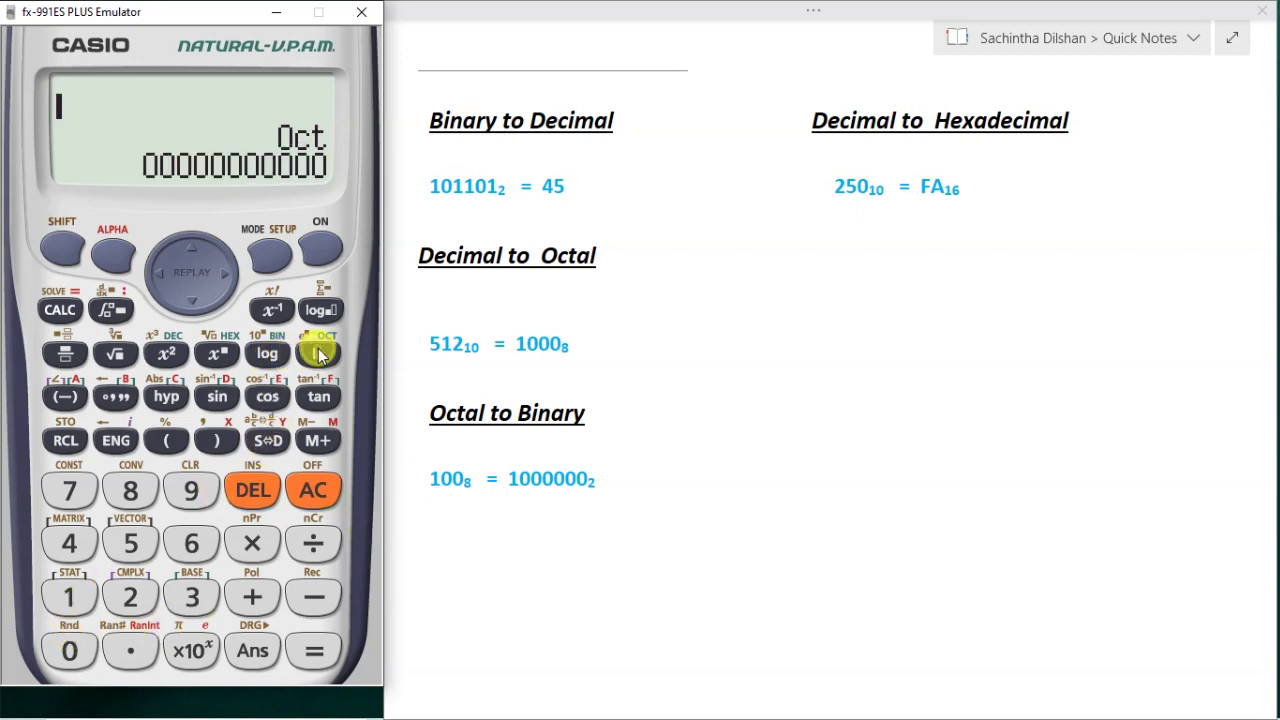
{"action": "left_click", "coordinate": [69, 597]}
{"action": "left_click", "coordinate": [70, 651]}
{"action": "left_click", "coordinate": [70, 651]}
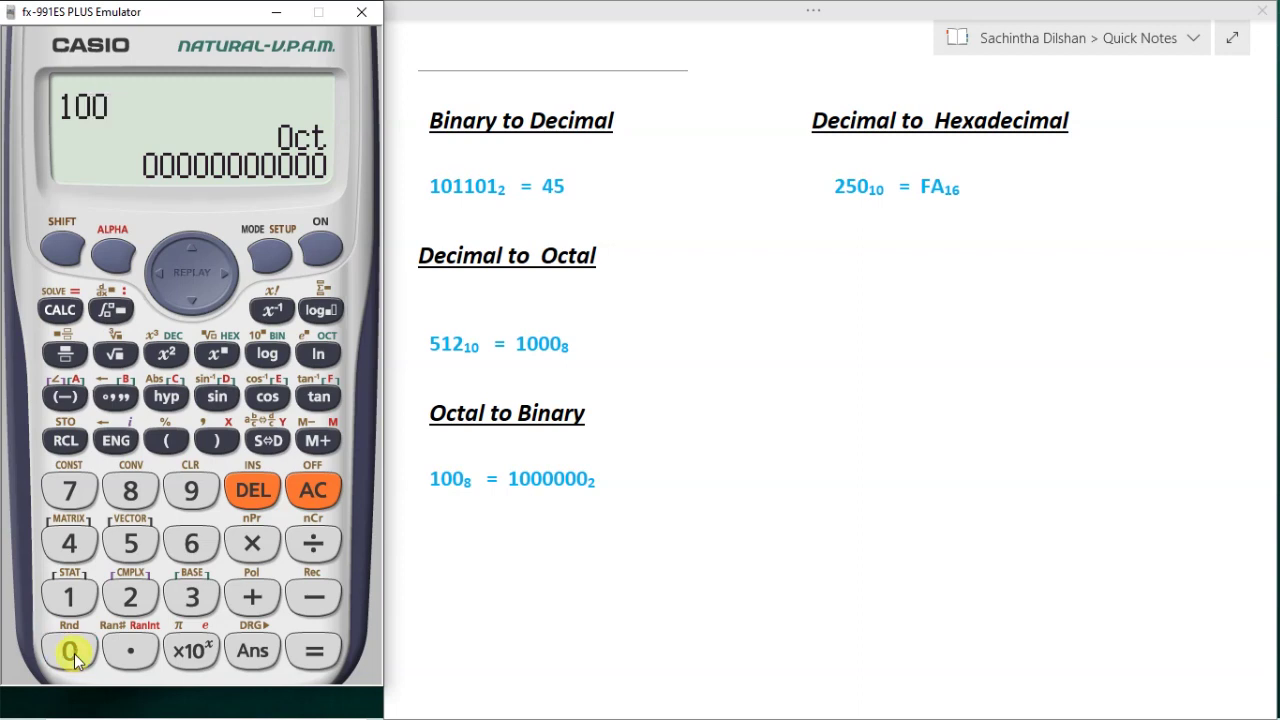
{"action": "left_click", "coordinate": [308, 656]}
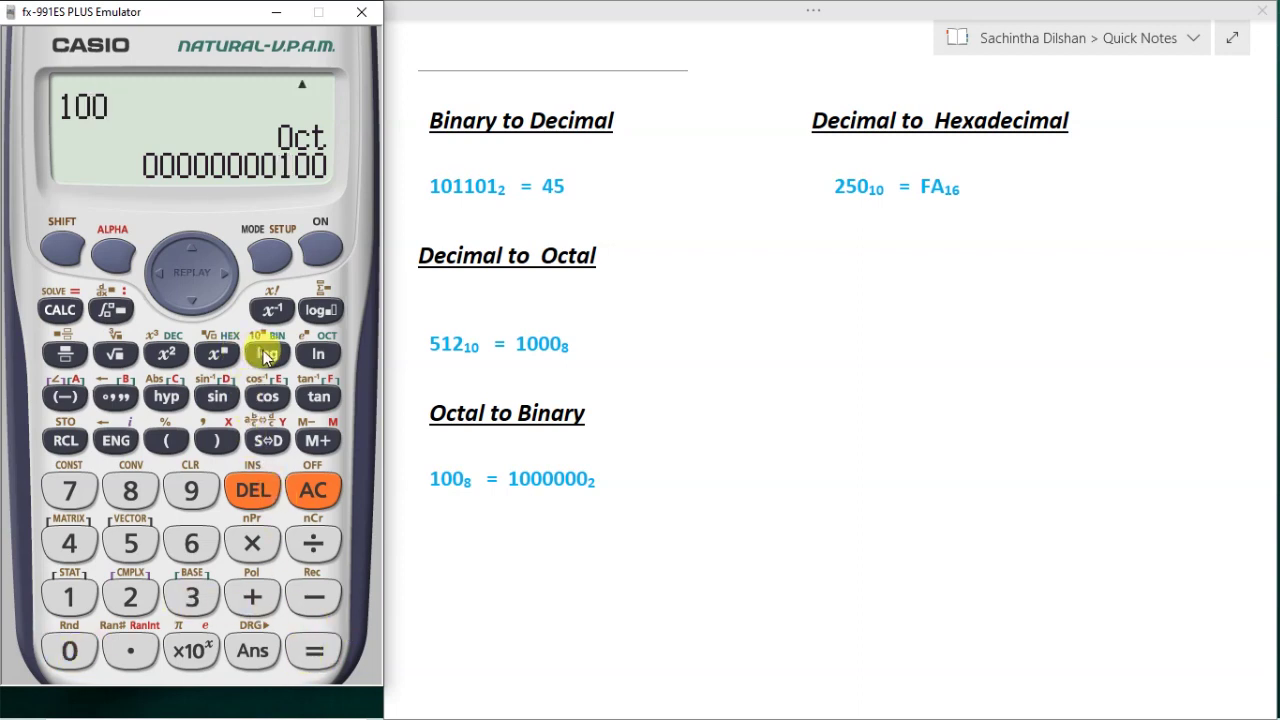
{"action": "left_click", "coordinate": [267, 355]}
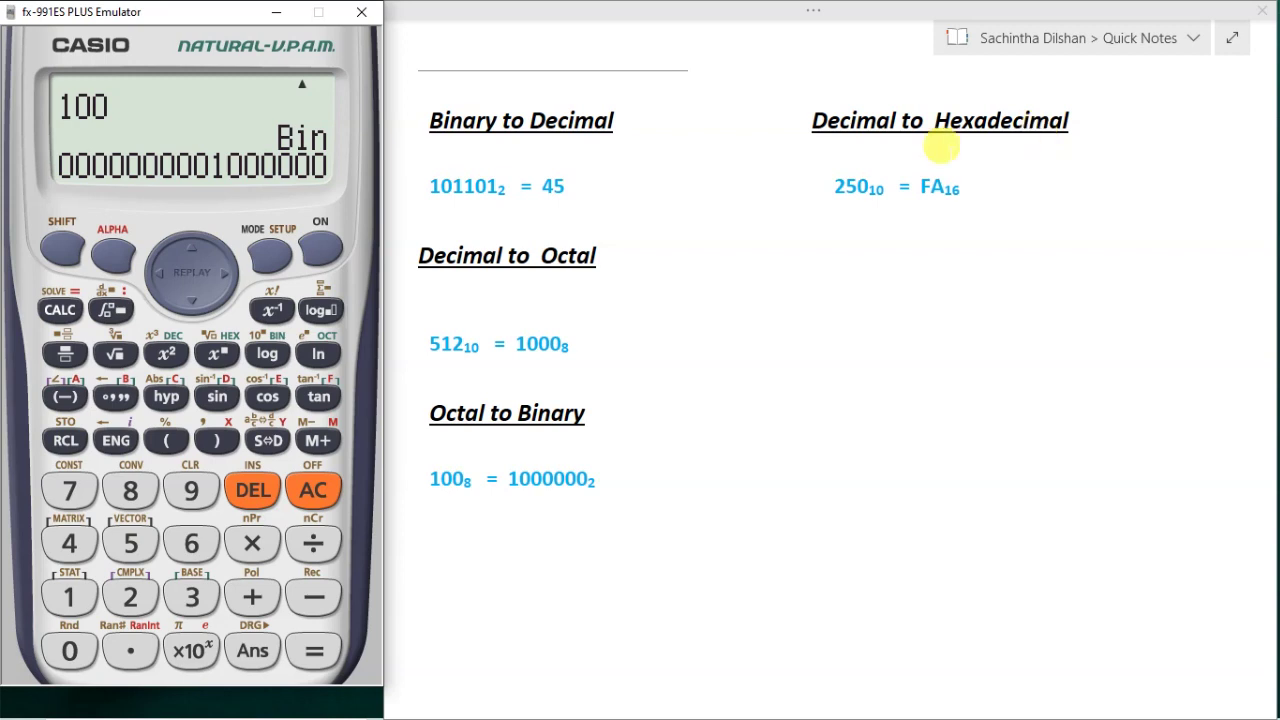
{"action": "left_click", "coordinate": [323, 251]}
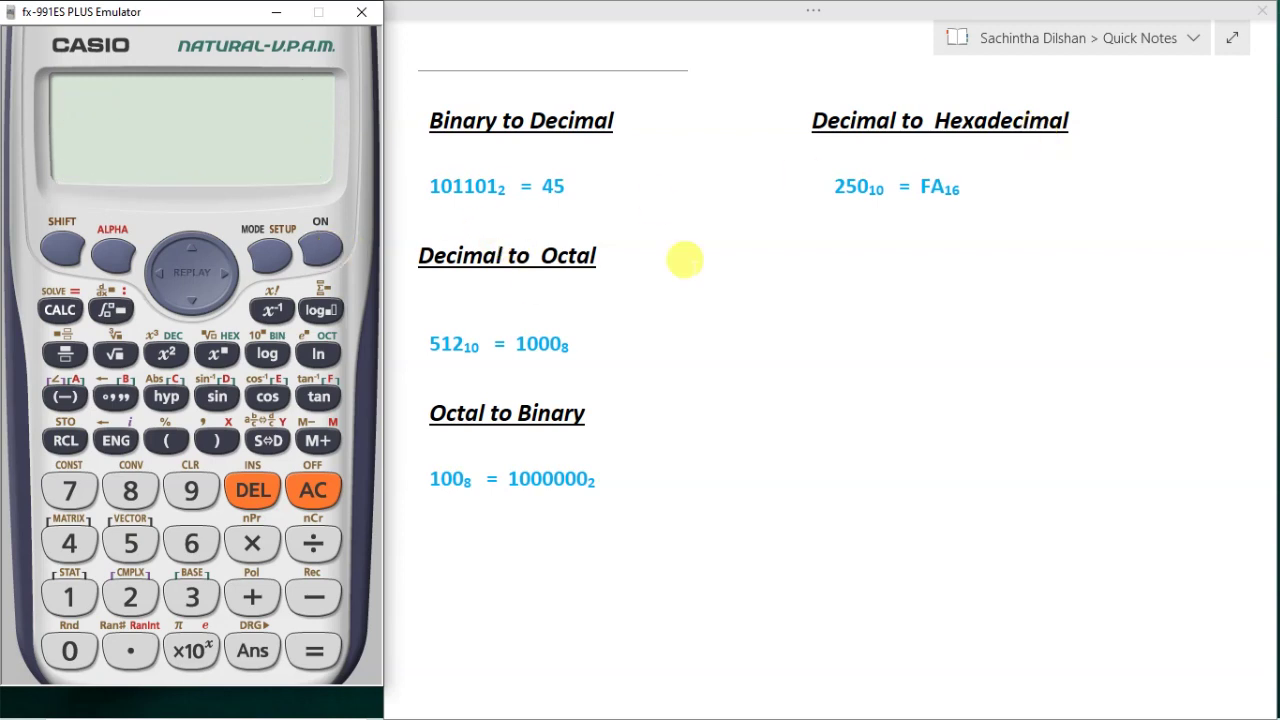
Convert decimal 250 to hexadecimal FA, then clear and return to hex base.
{"action": "left_click", "coordinate": [163, 352]}
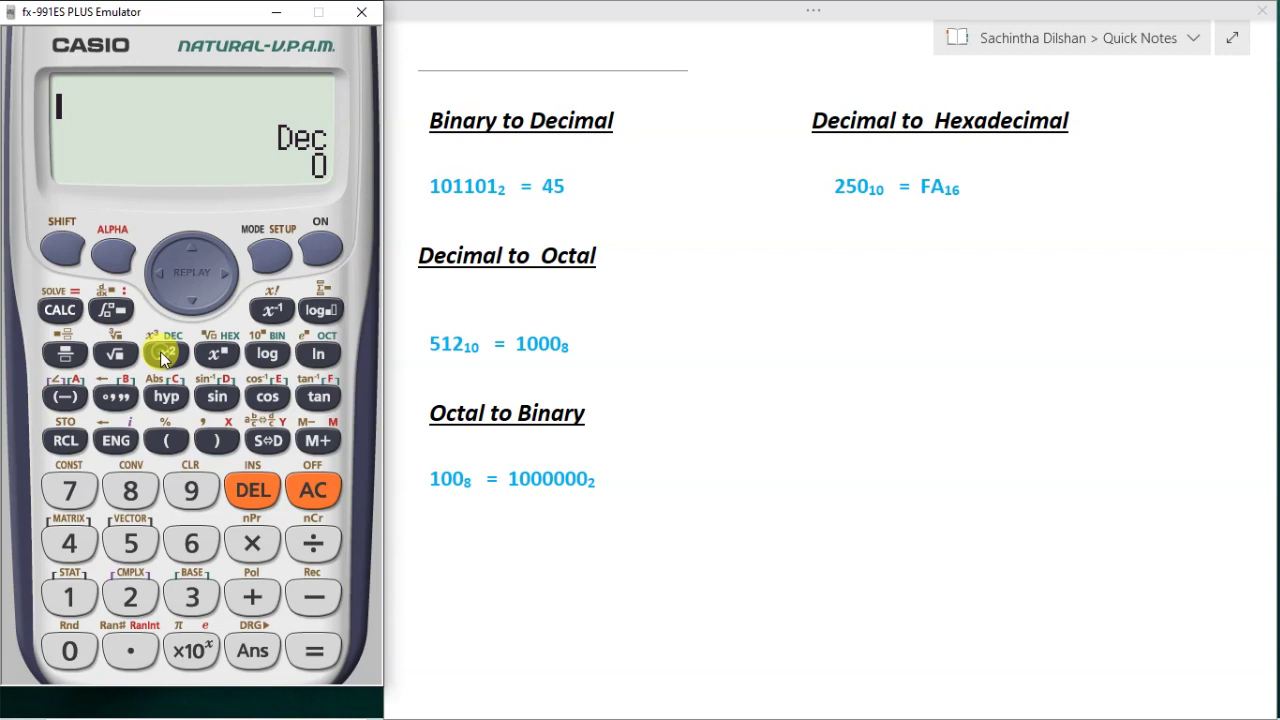
{"action": "left_click", "coordinate": [130, 597]}
{"action": "left_click", "coordinate": [130, 543]}
{"action": "left_click", "coordinate": [70, 655]}
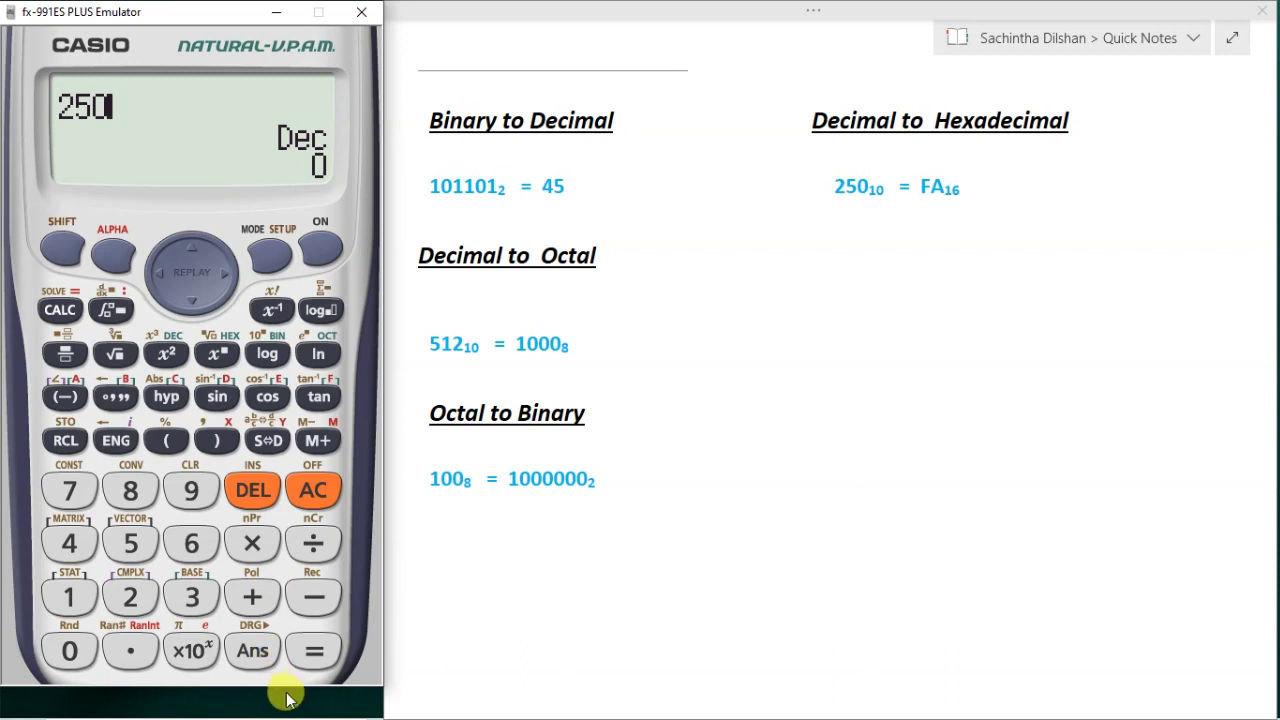
{"action": "left_click", "coordinate": [310, 652]}
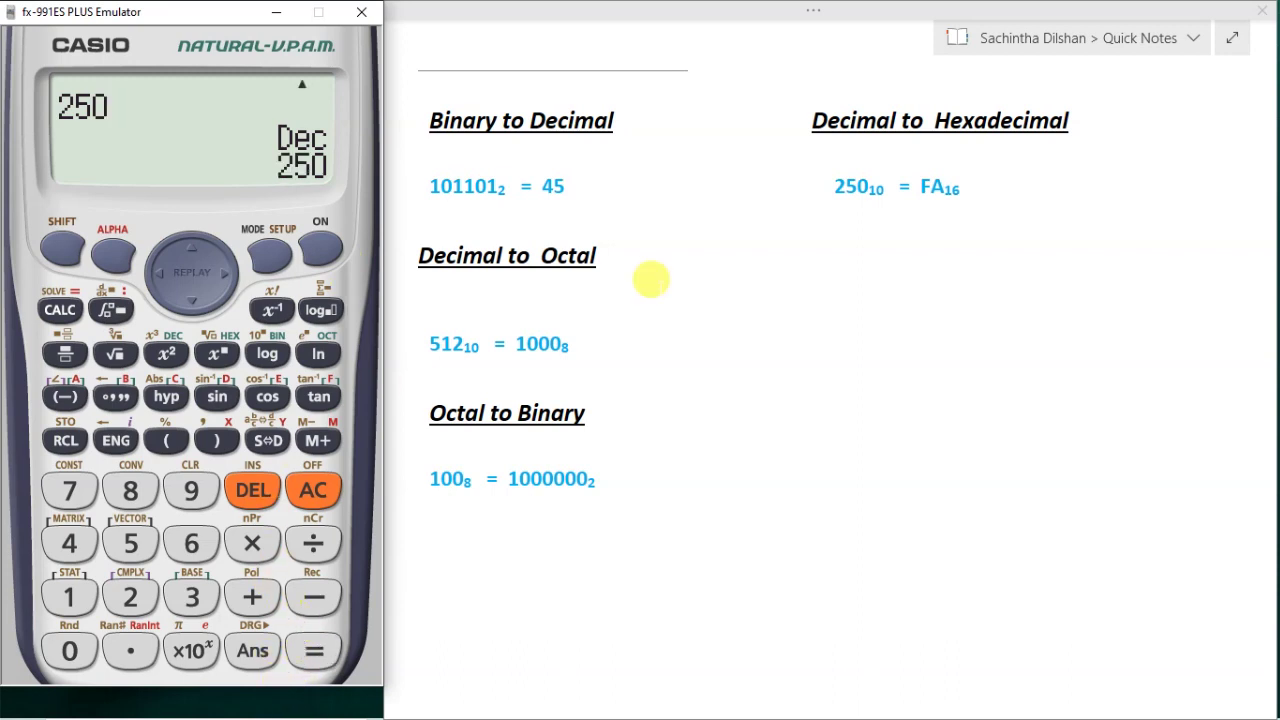
{"action": "left_click", "coordinate": [220, 356]}
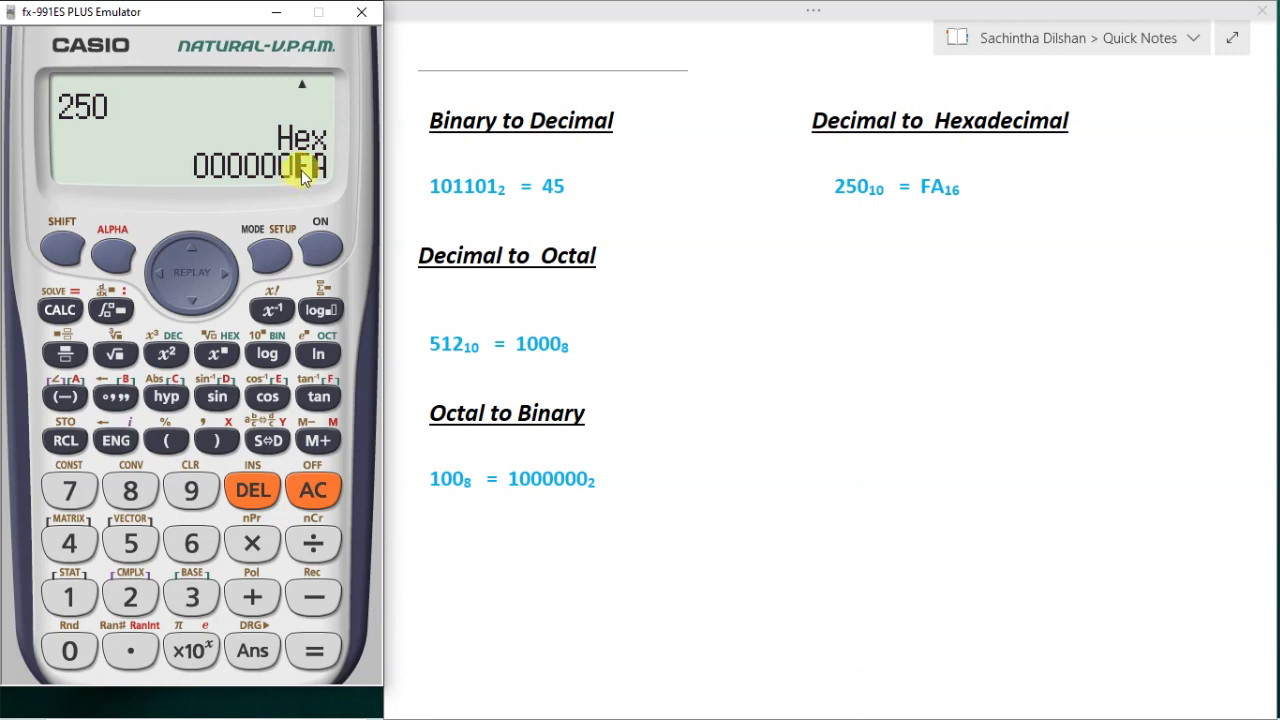
{"action": "key", "text": "Escape"}
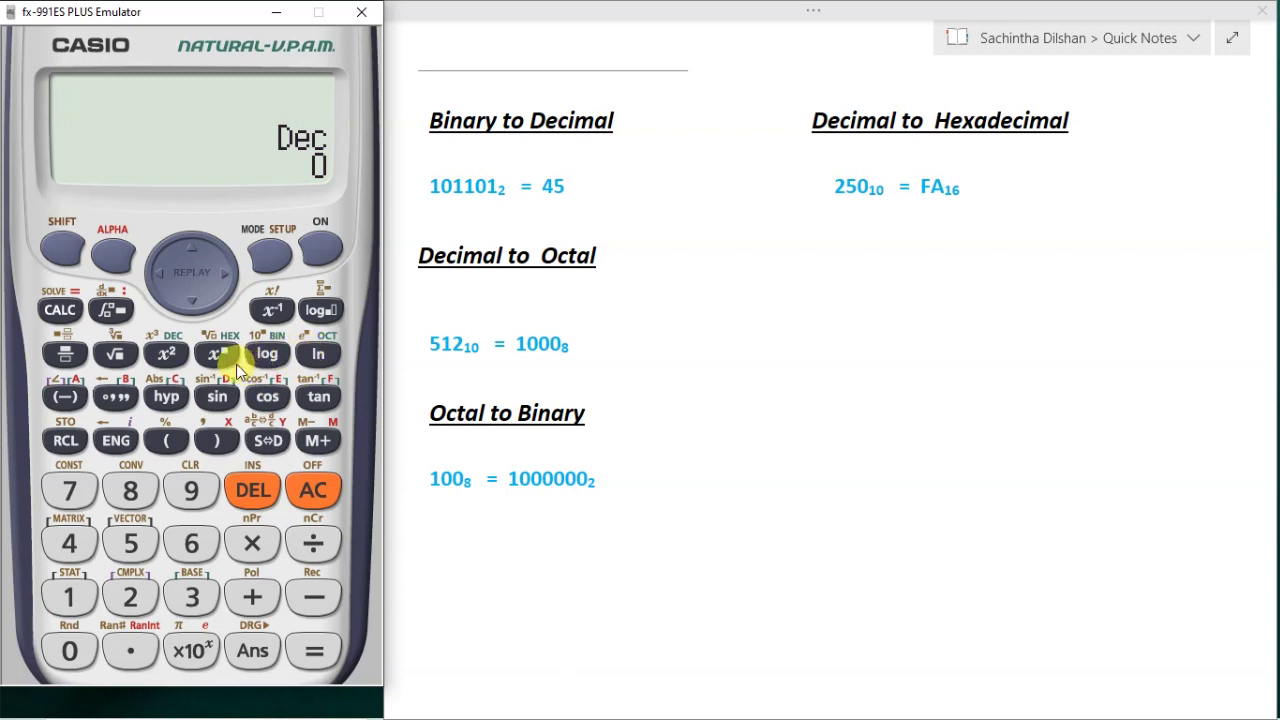
{"action": "left_click", "coordinate": [219, 356]}
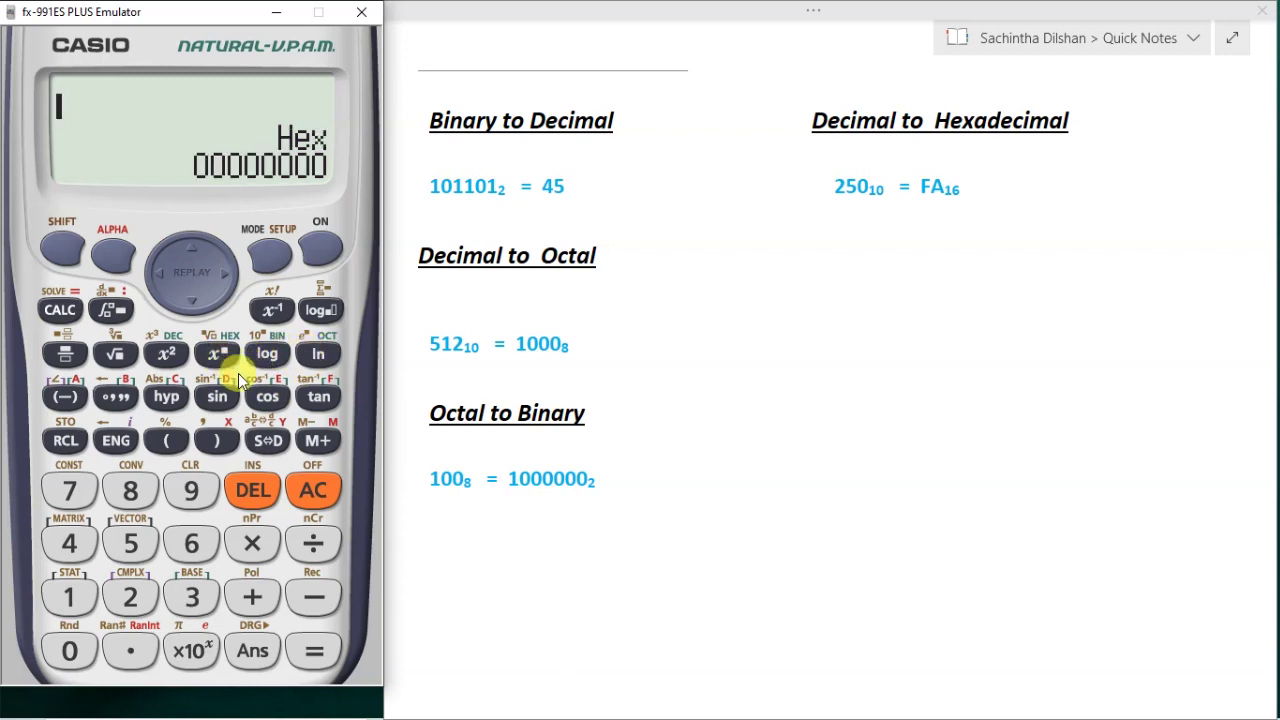
Enter hexadecimal FA and read it as decimal 250.
{"action": "left_click", "coordinate": [321, 398]}
{"action": "left_click", "coordinate": [66, 396]}
{"action": "left_click", "coordinate": [314, 652]}
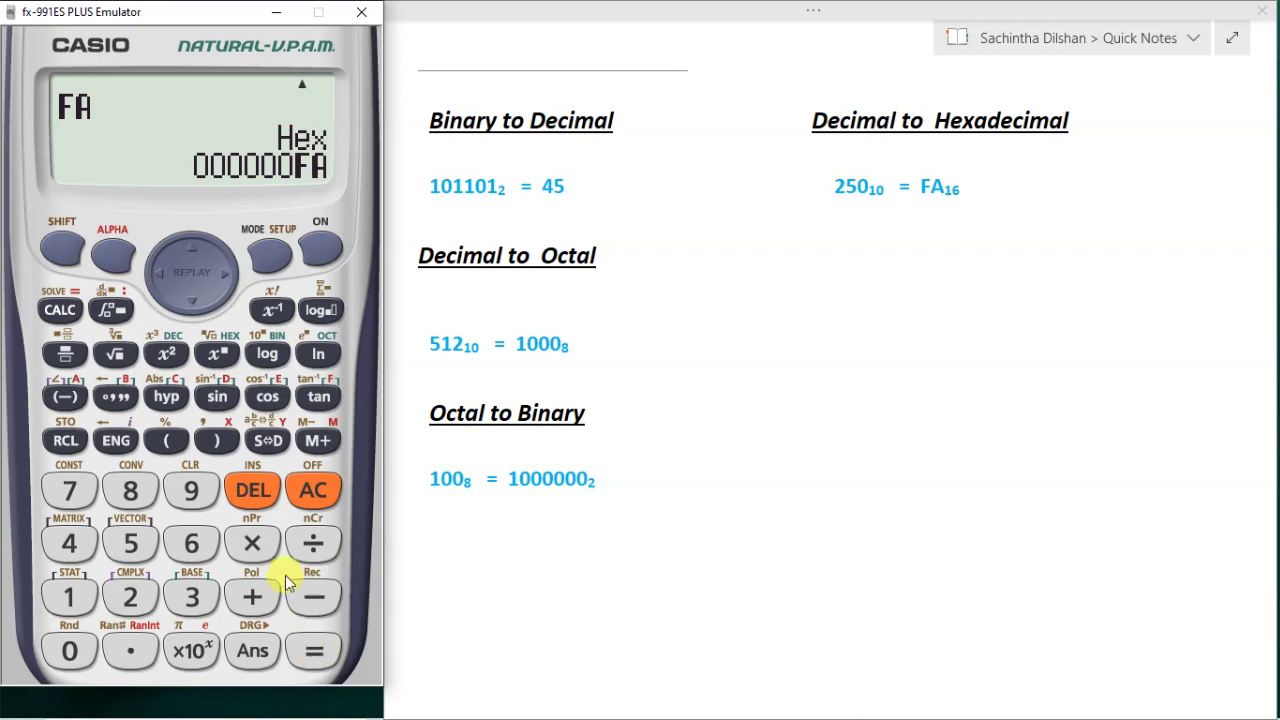
{"action": "left_click", "coordinate": [166, 354]}
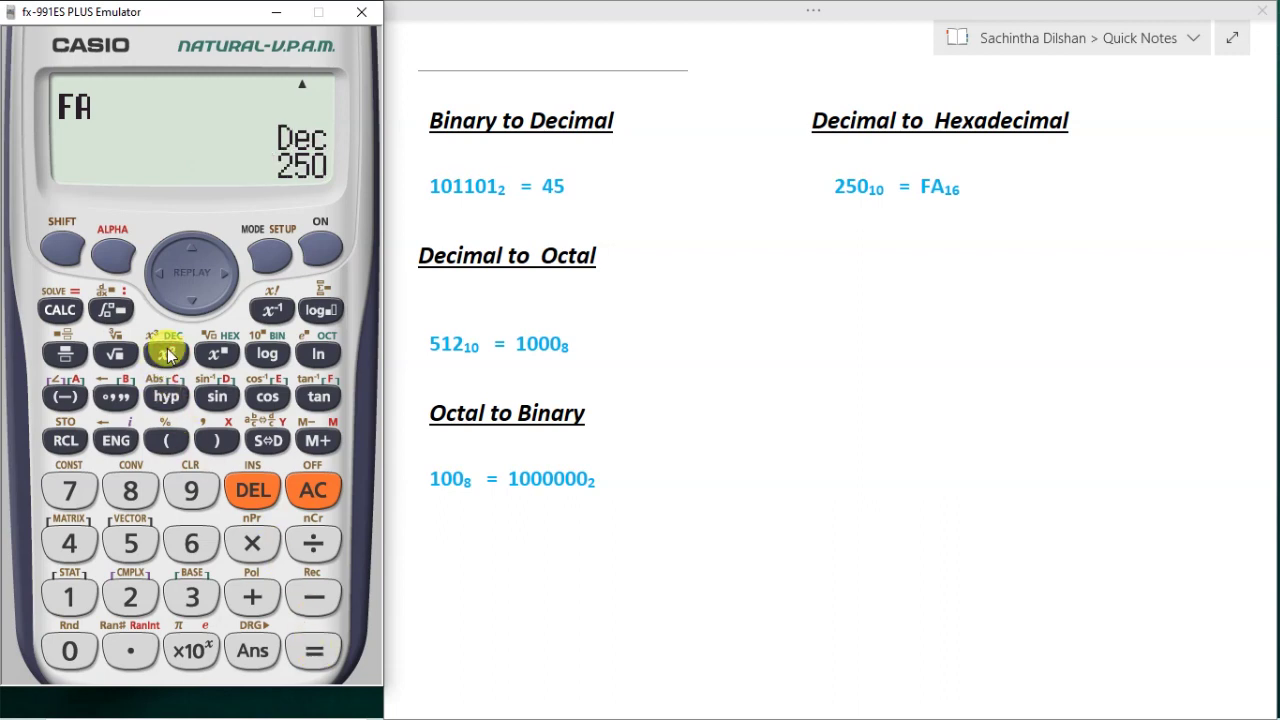